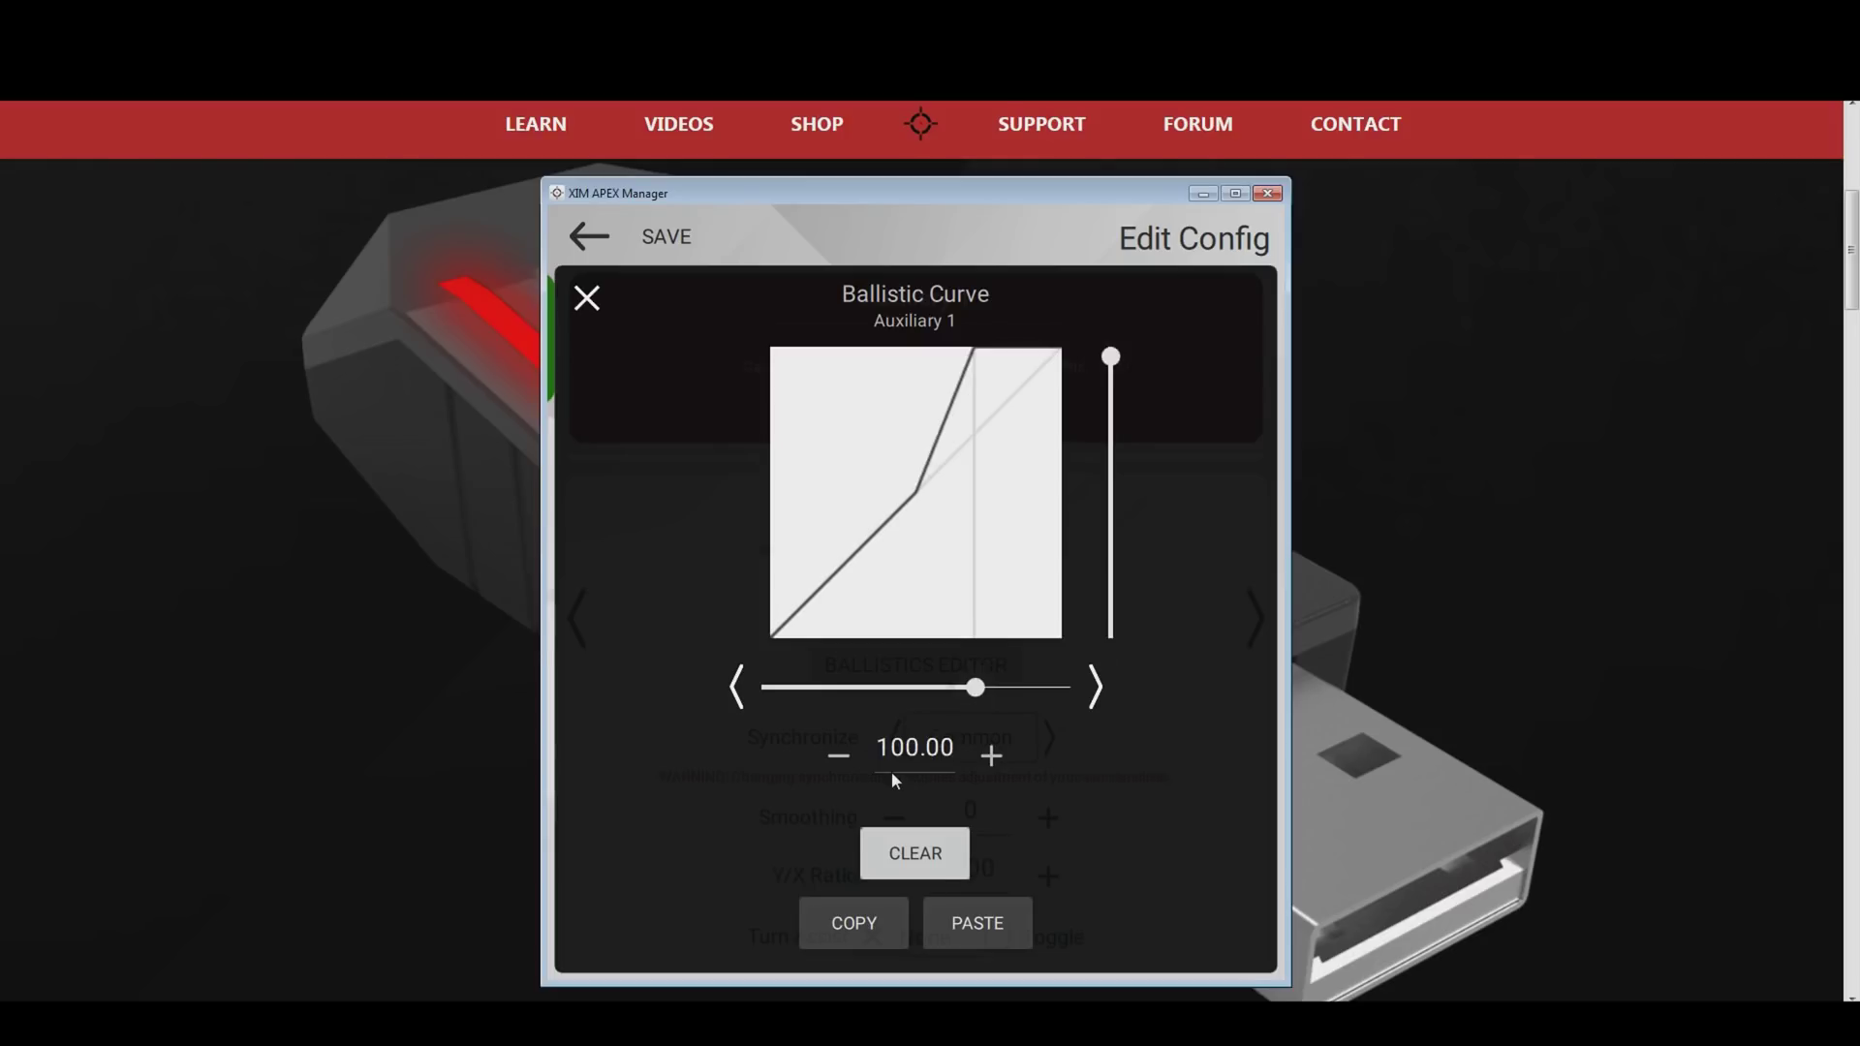
Close the Auxiliary 1 ballistic curve editor, keeping the point raised to 100.00
{"action": "left_click", "coordinate": [591, 300]}
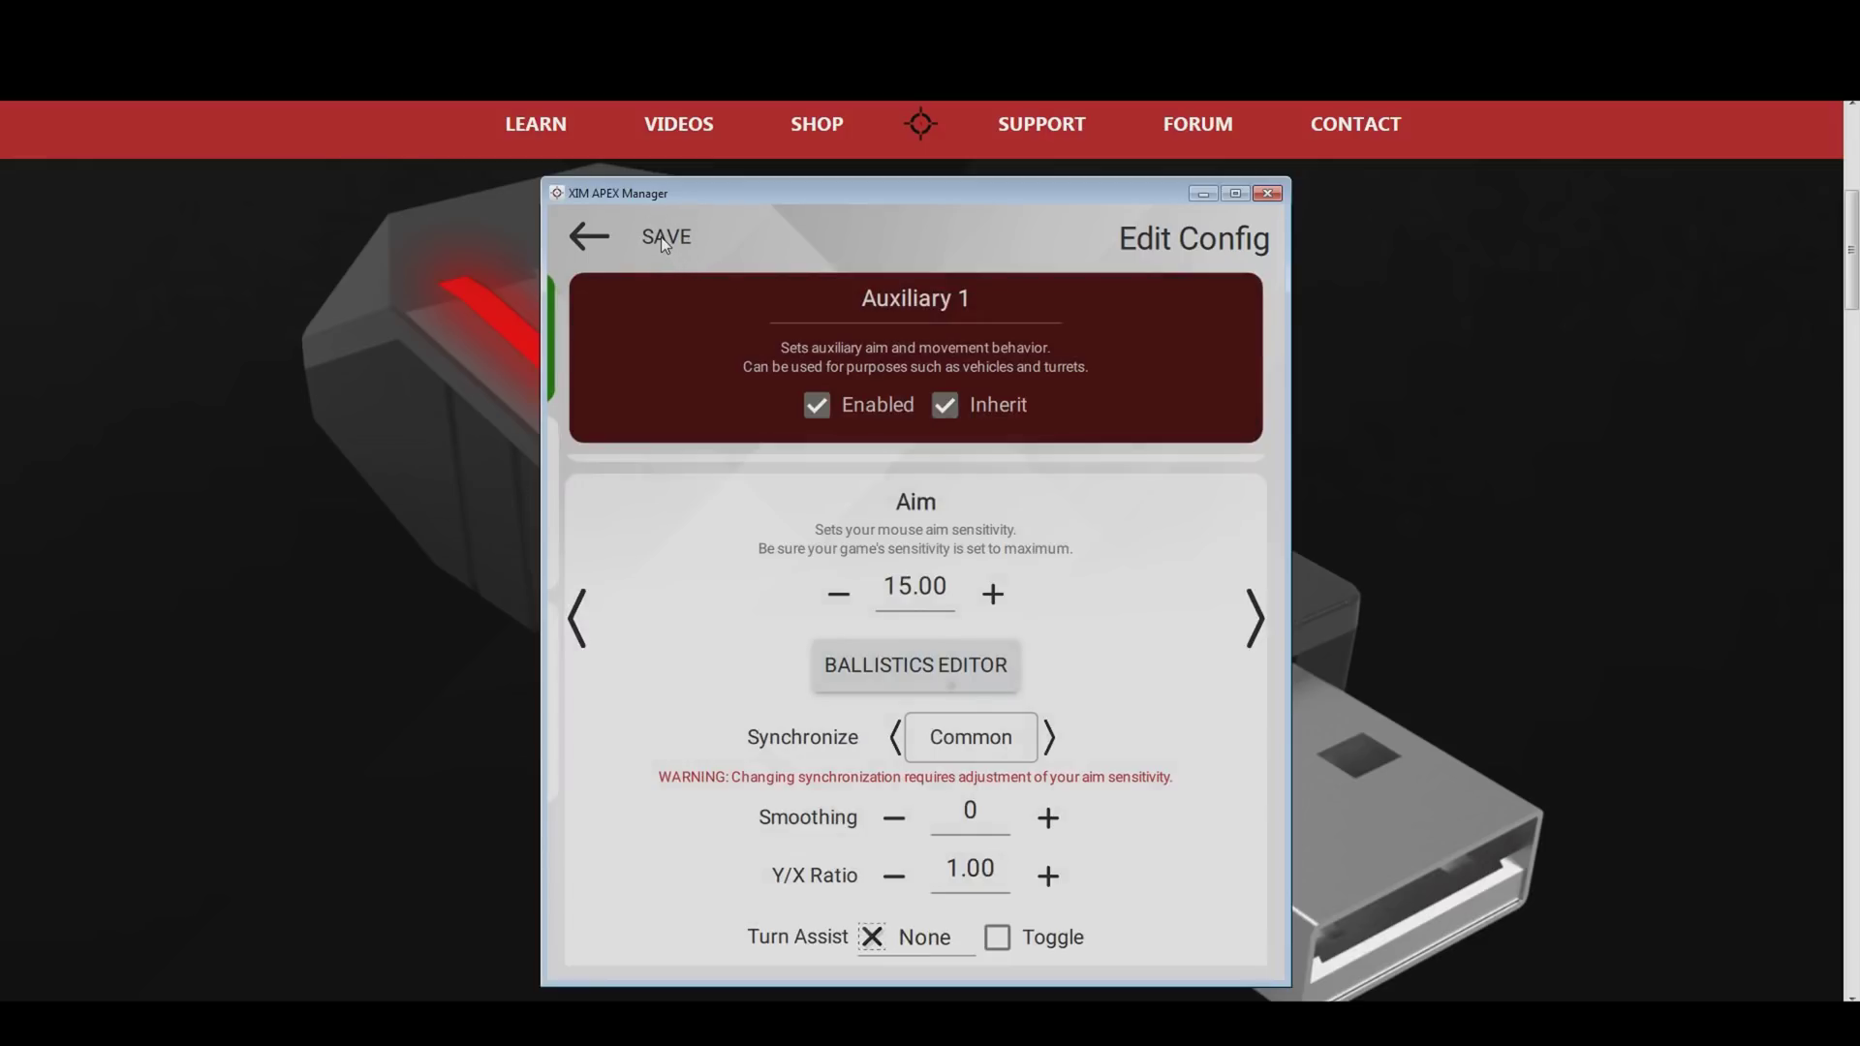
Exit Edit Config back to the Battlefield 1 home screen showing Hip
{"action": "left_click", "coordinate": [585, 237]}
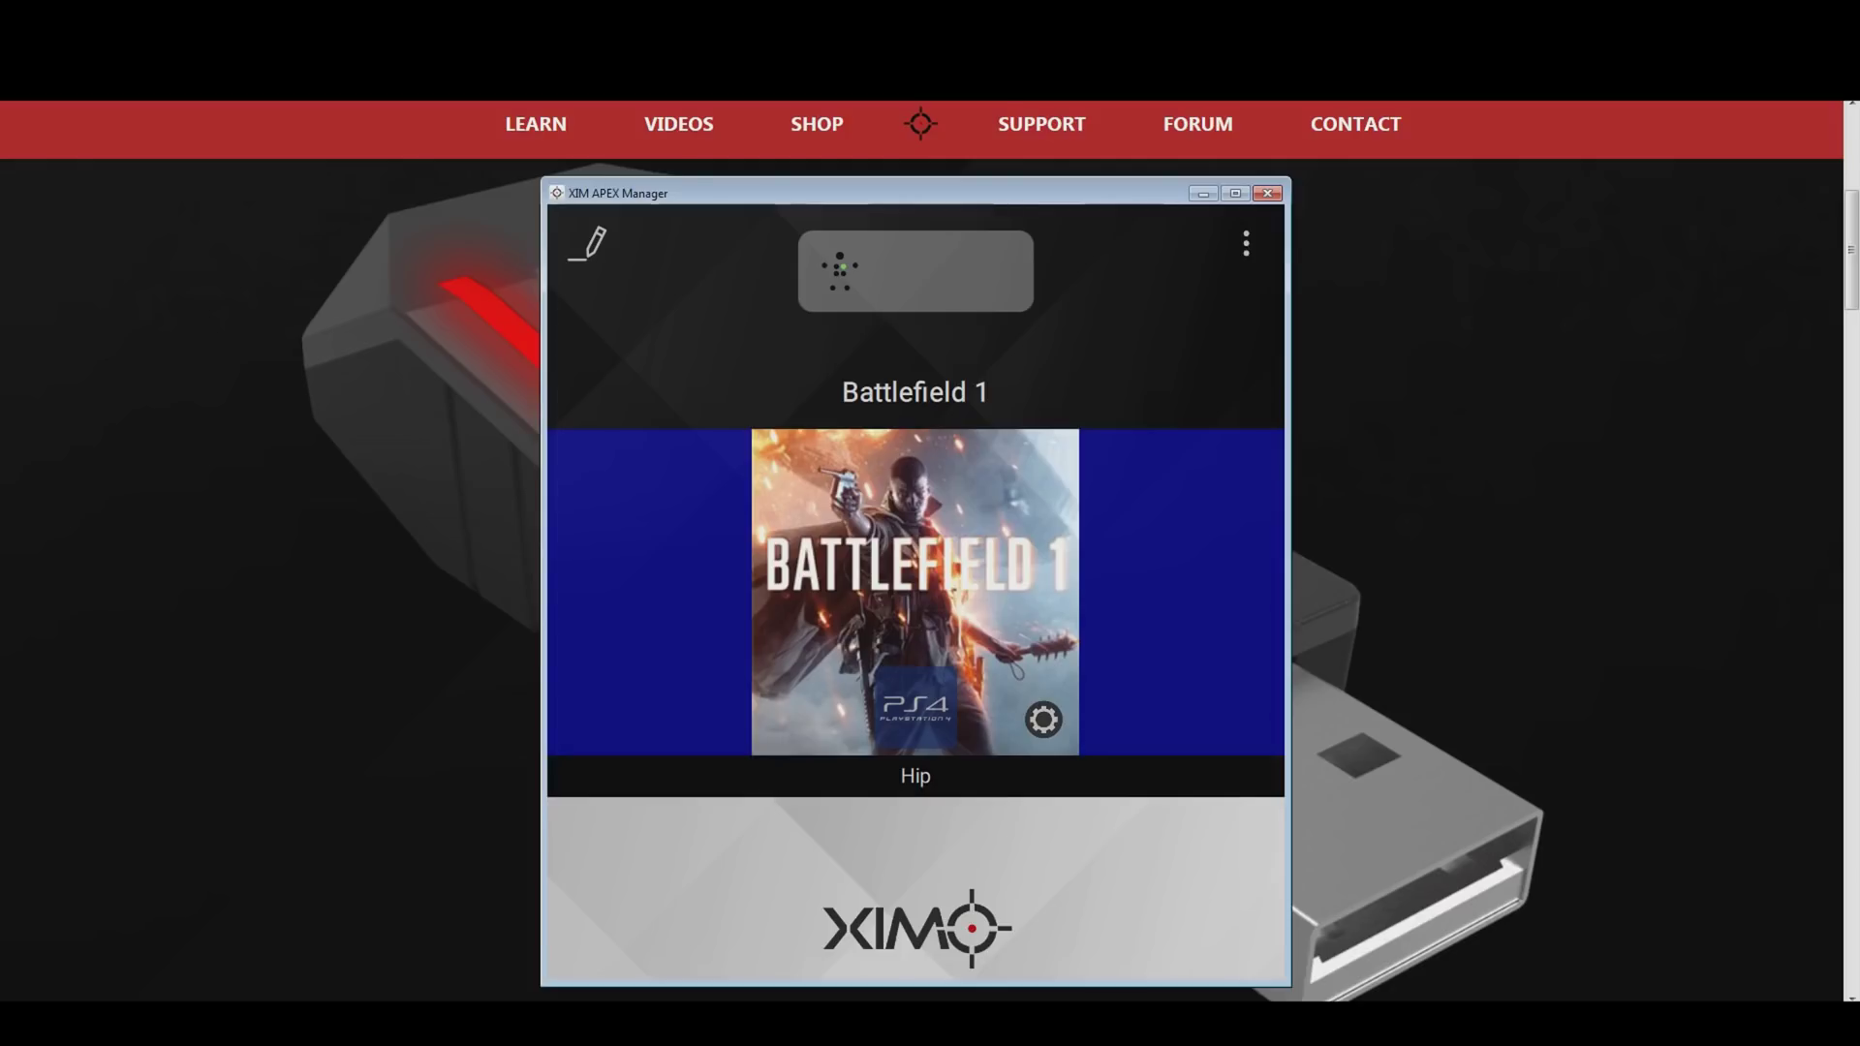
Add a Battlefield 1 PS4 config, declining the game settings information prompt
{"action": "left_click", "coordinate": [1247, 249]}
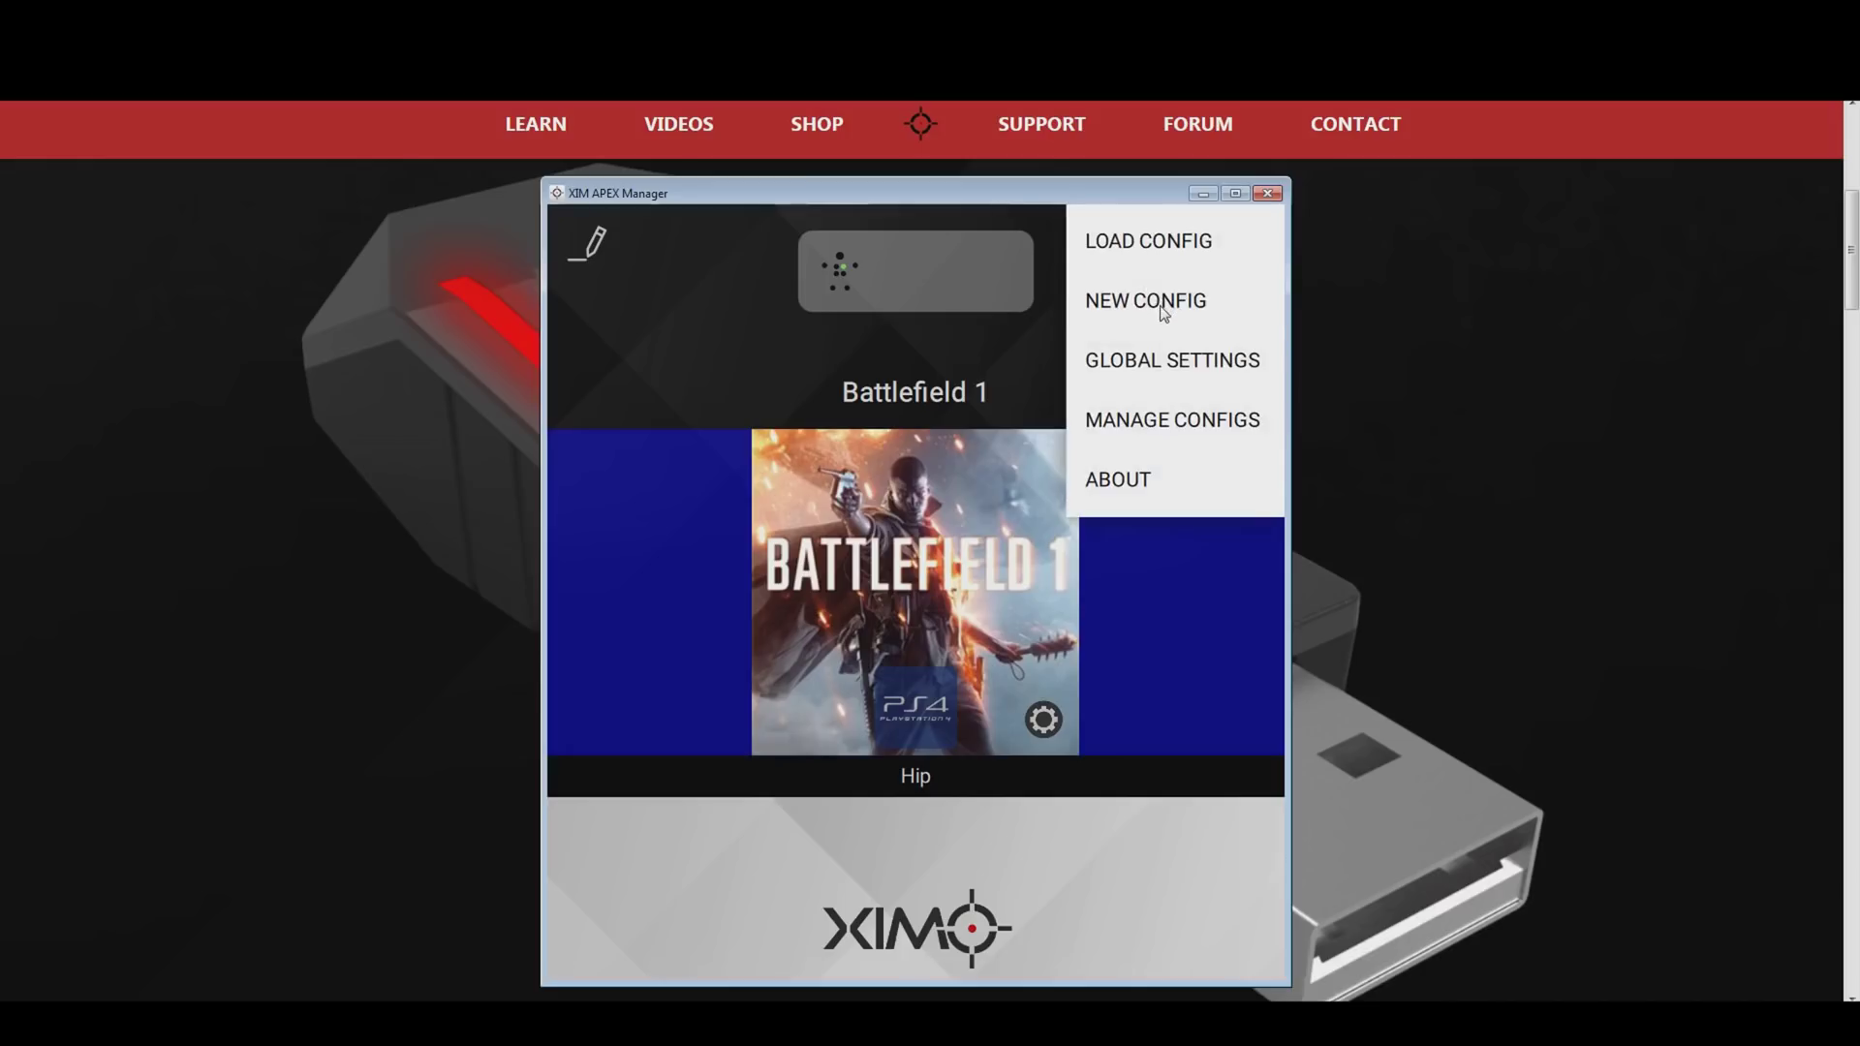
{"action": "left_click", "coordinate": [1163, 308]}
{"action": "left_click", "coordinate": [954, 313]}
{"action": "type", "text": "Battlefield"}
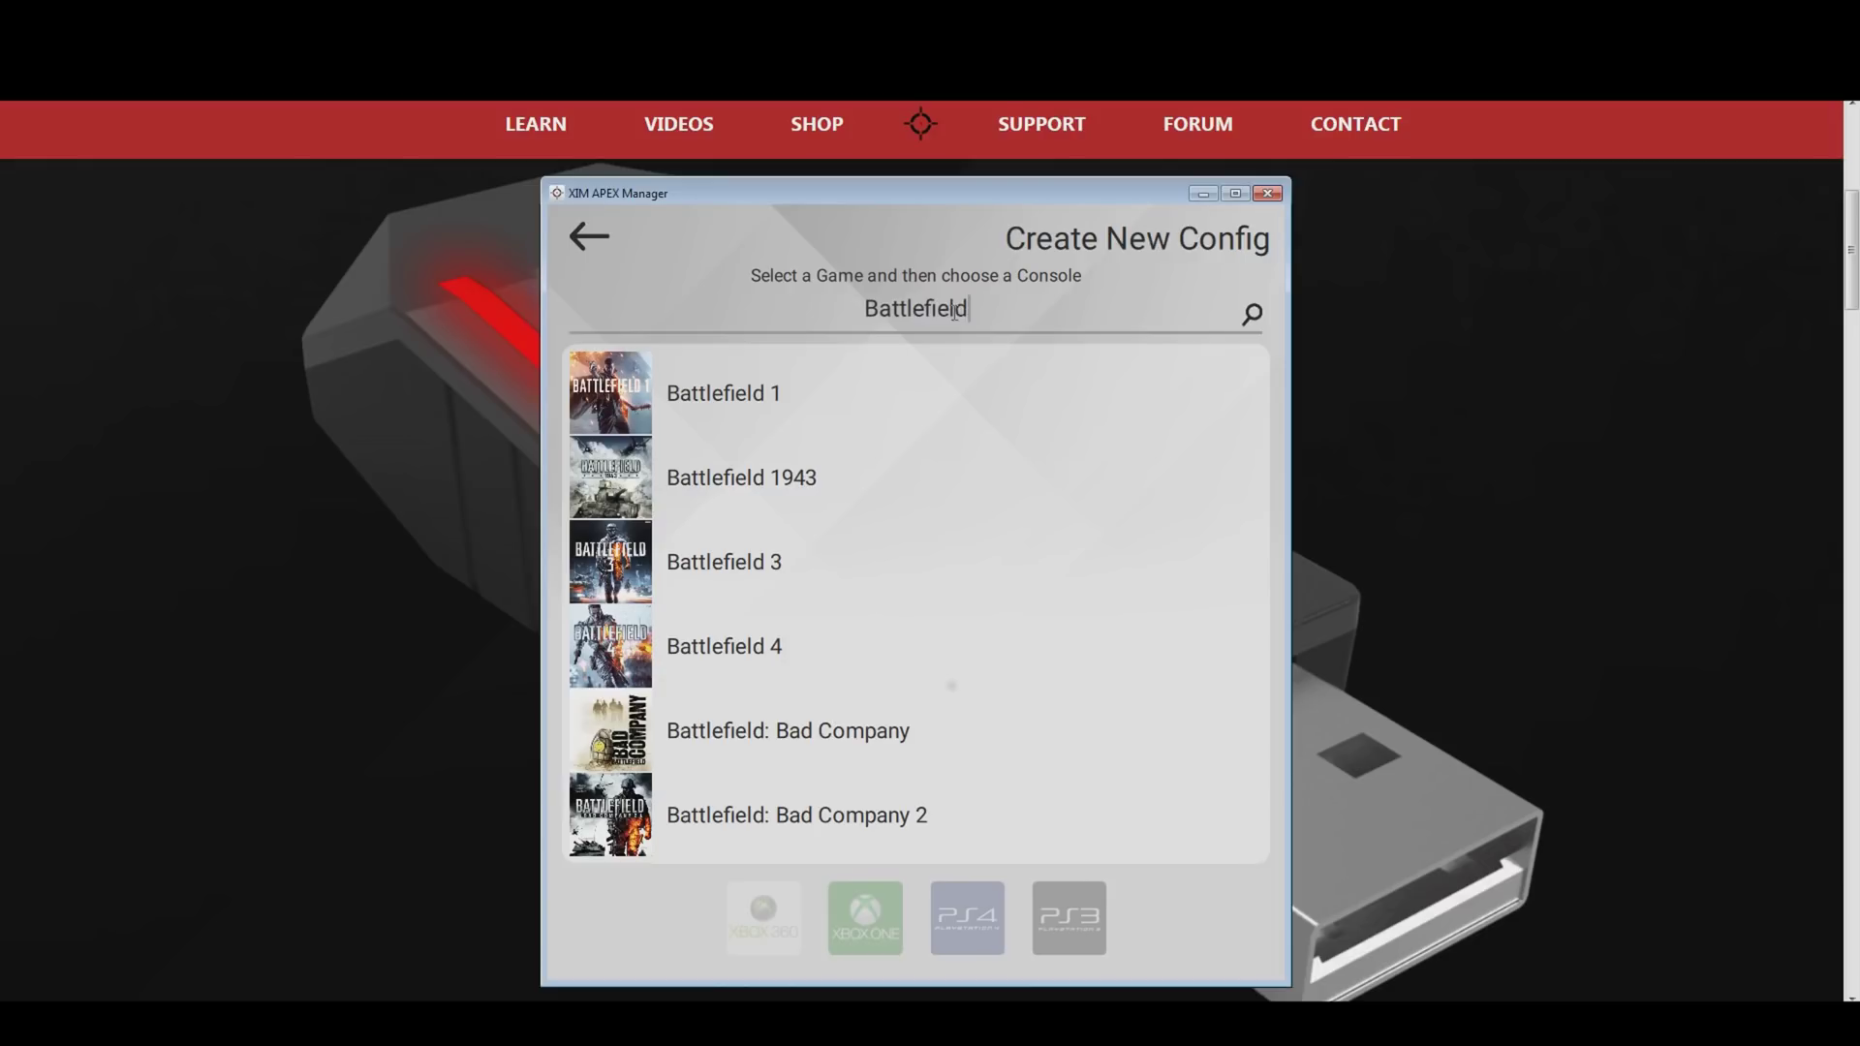
{"action": "left_click", "coordinate": [725, 393]}
{"action": "left_click", "coordinate": [976, 920]}
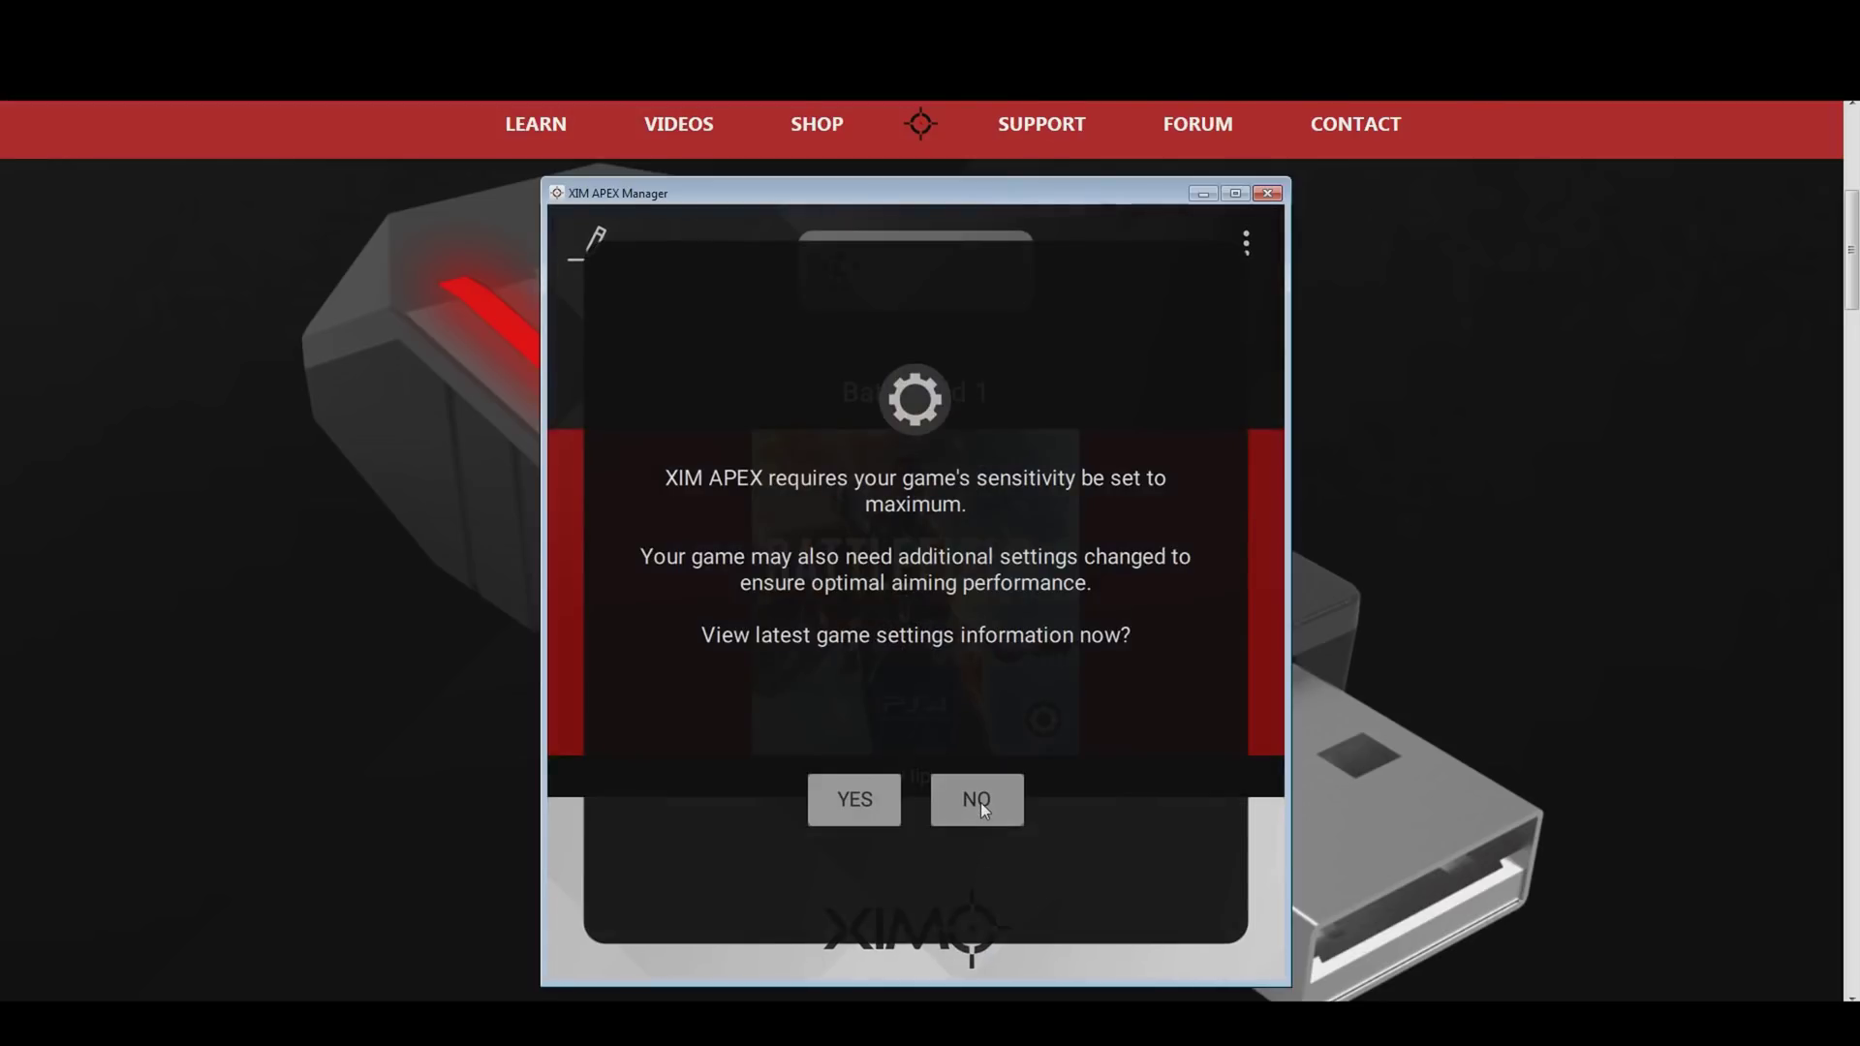
{"action": "left_click", "coordinate": [976, 800]}
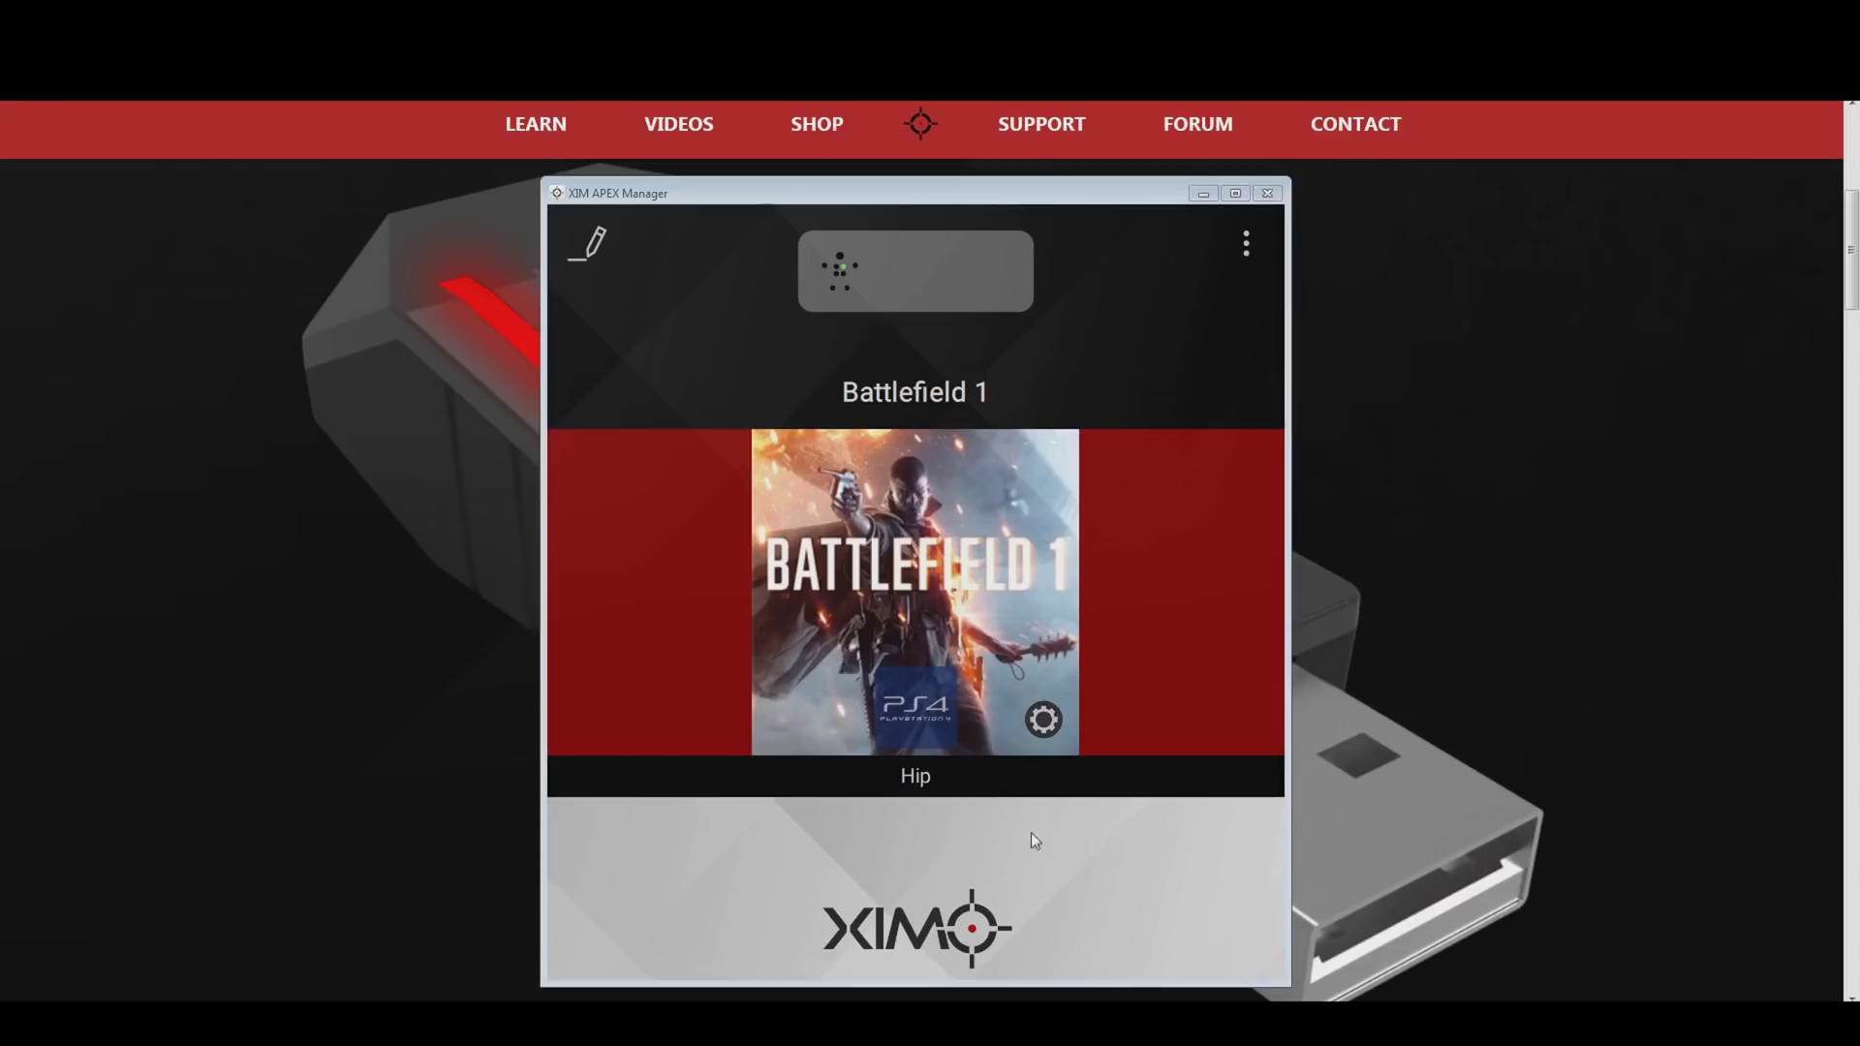
Set the new config's light colour to green and its load key to F2
{"action": "left_click", "coordinate": [591, 245]}
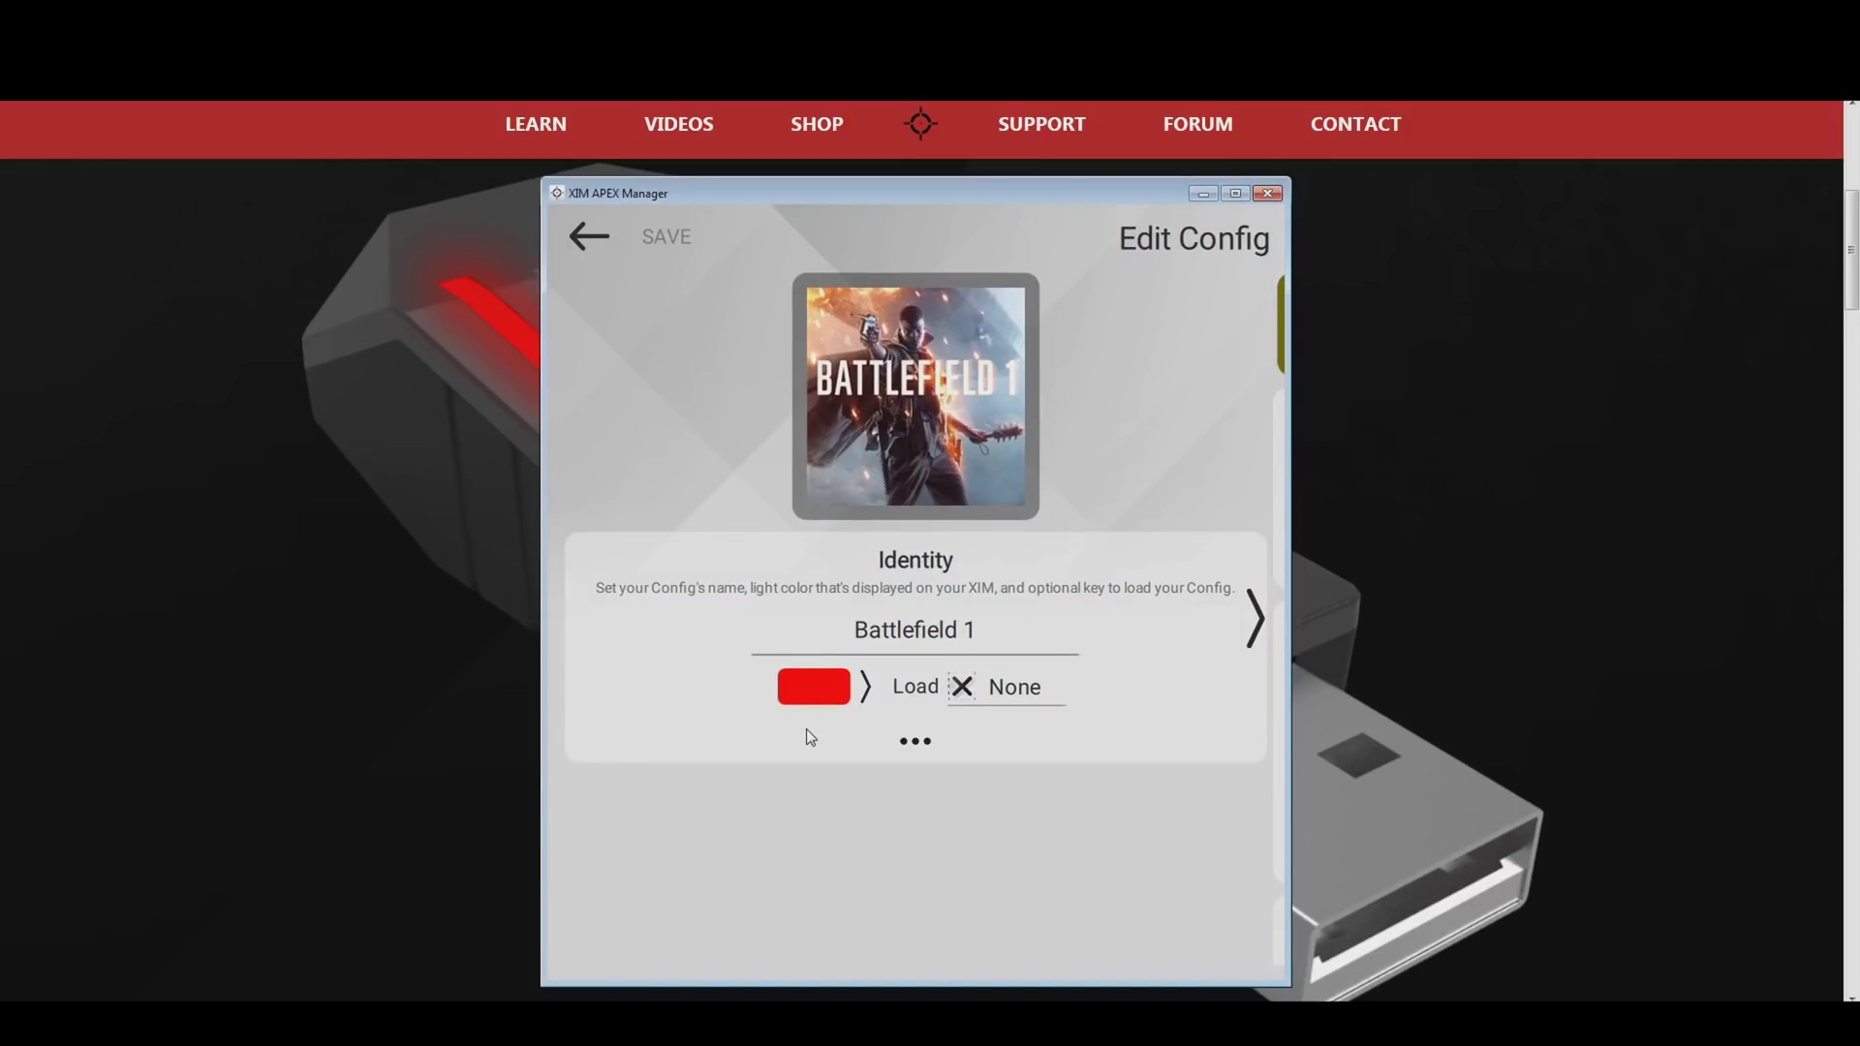
{"action": "left_click", "coordinate": [866, 688]}
{"action": "left_click", "coordinate": [866, 688]}
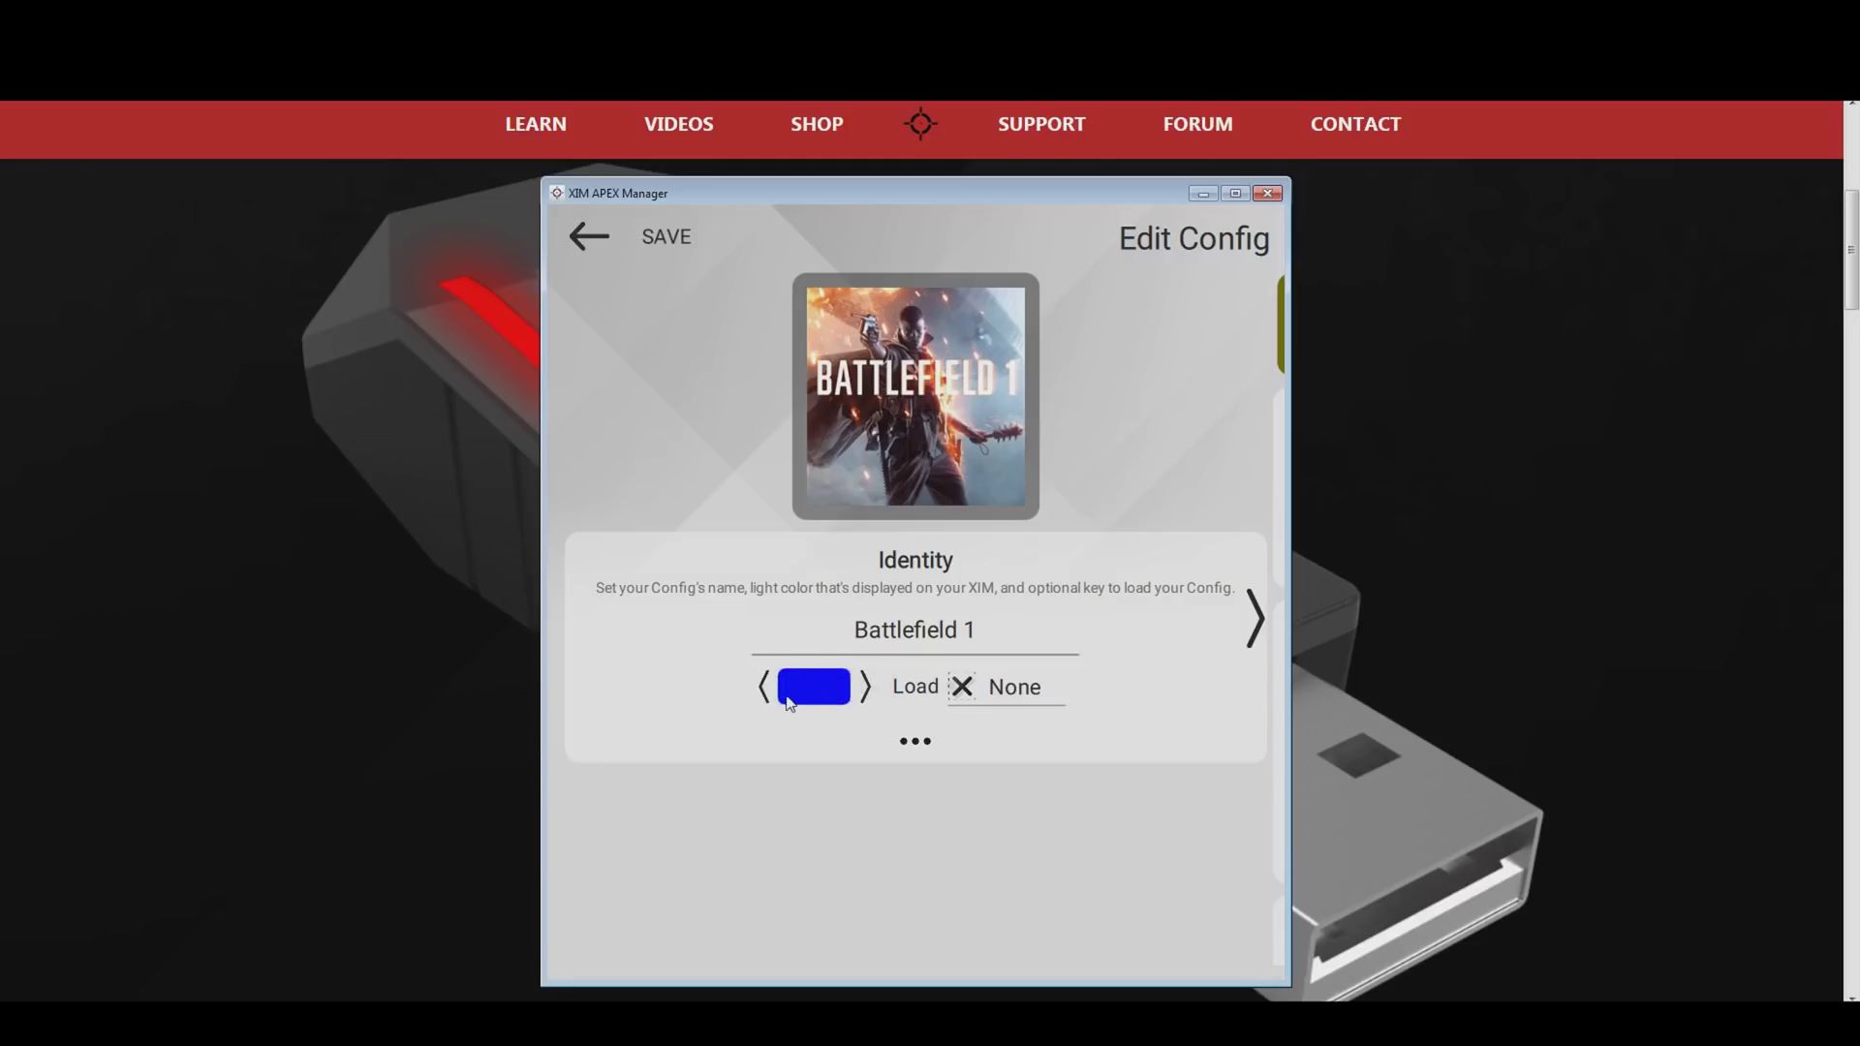
{"action": "left_click", "coordinate": [762, 688]}
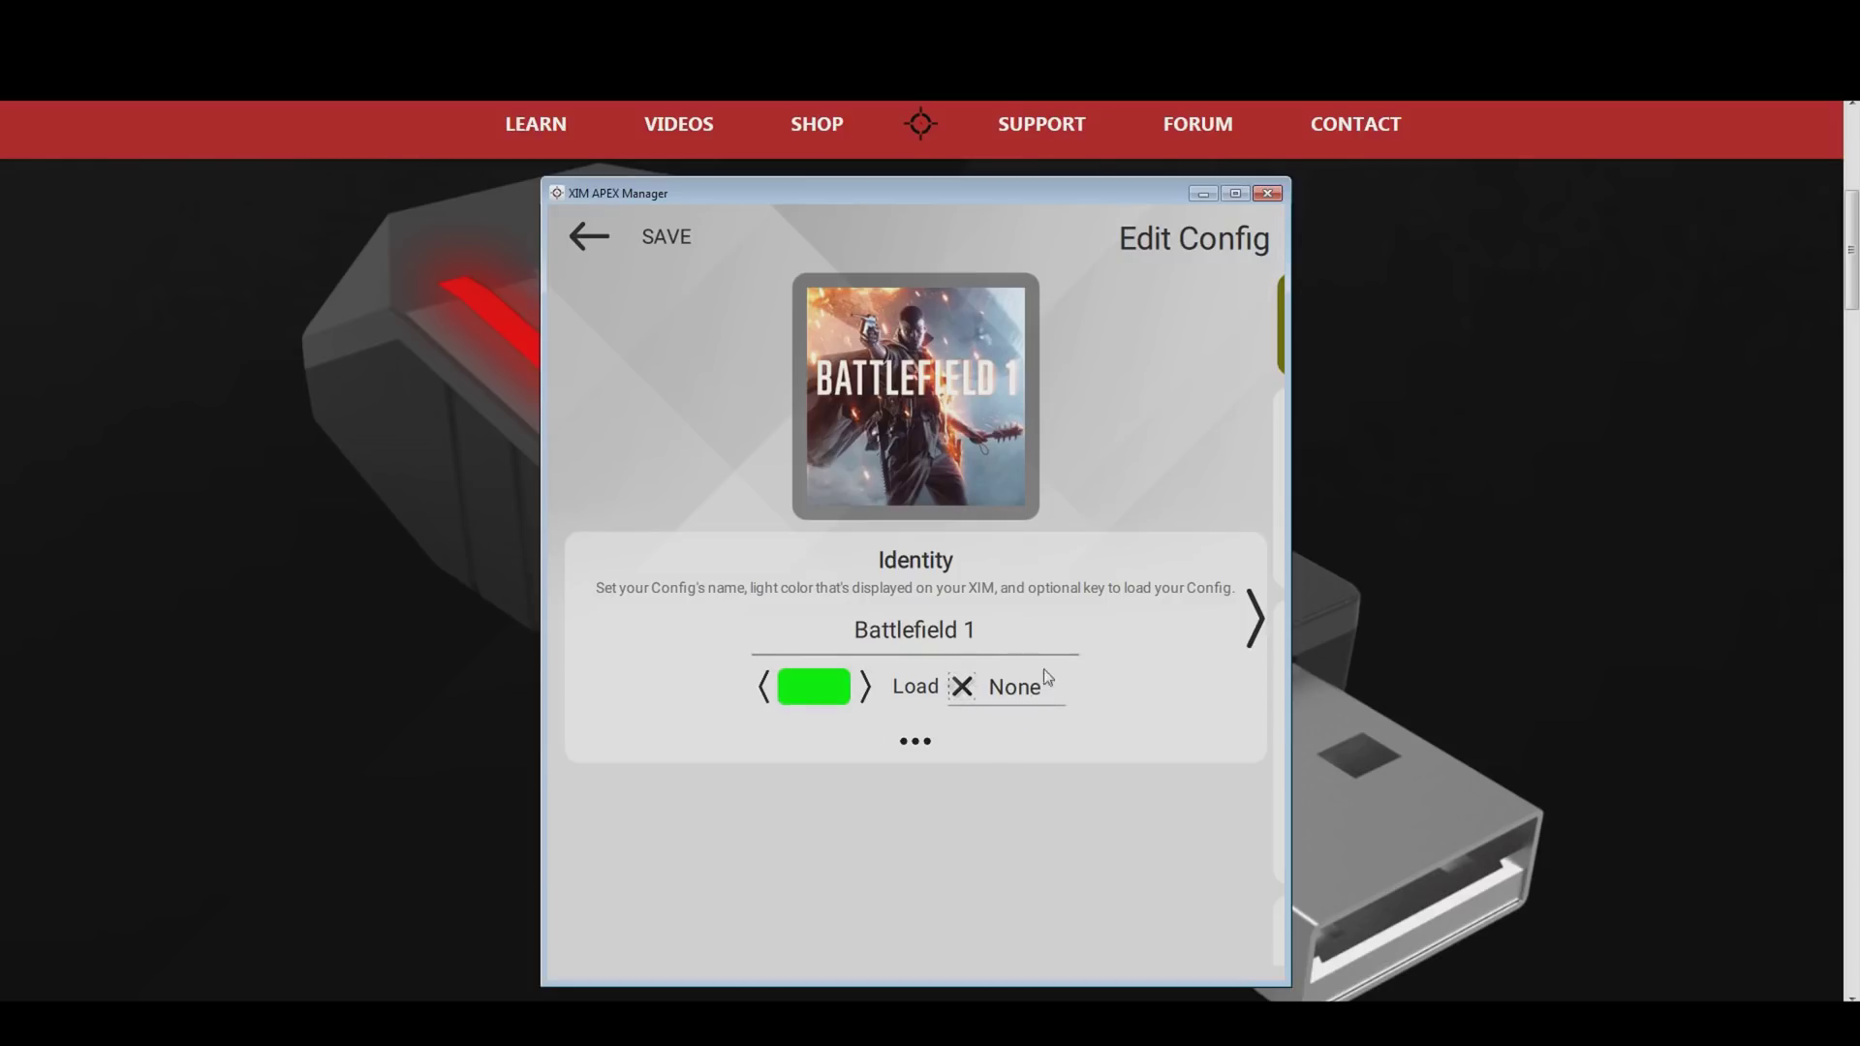
{"action": "left_click", "coordinate": [1001, 690]}
{"action": "left_click", "coordinate": [1264, 624]}
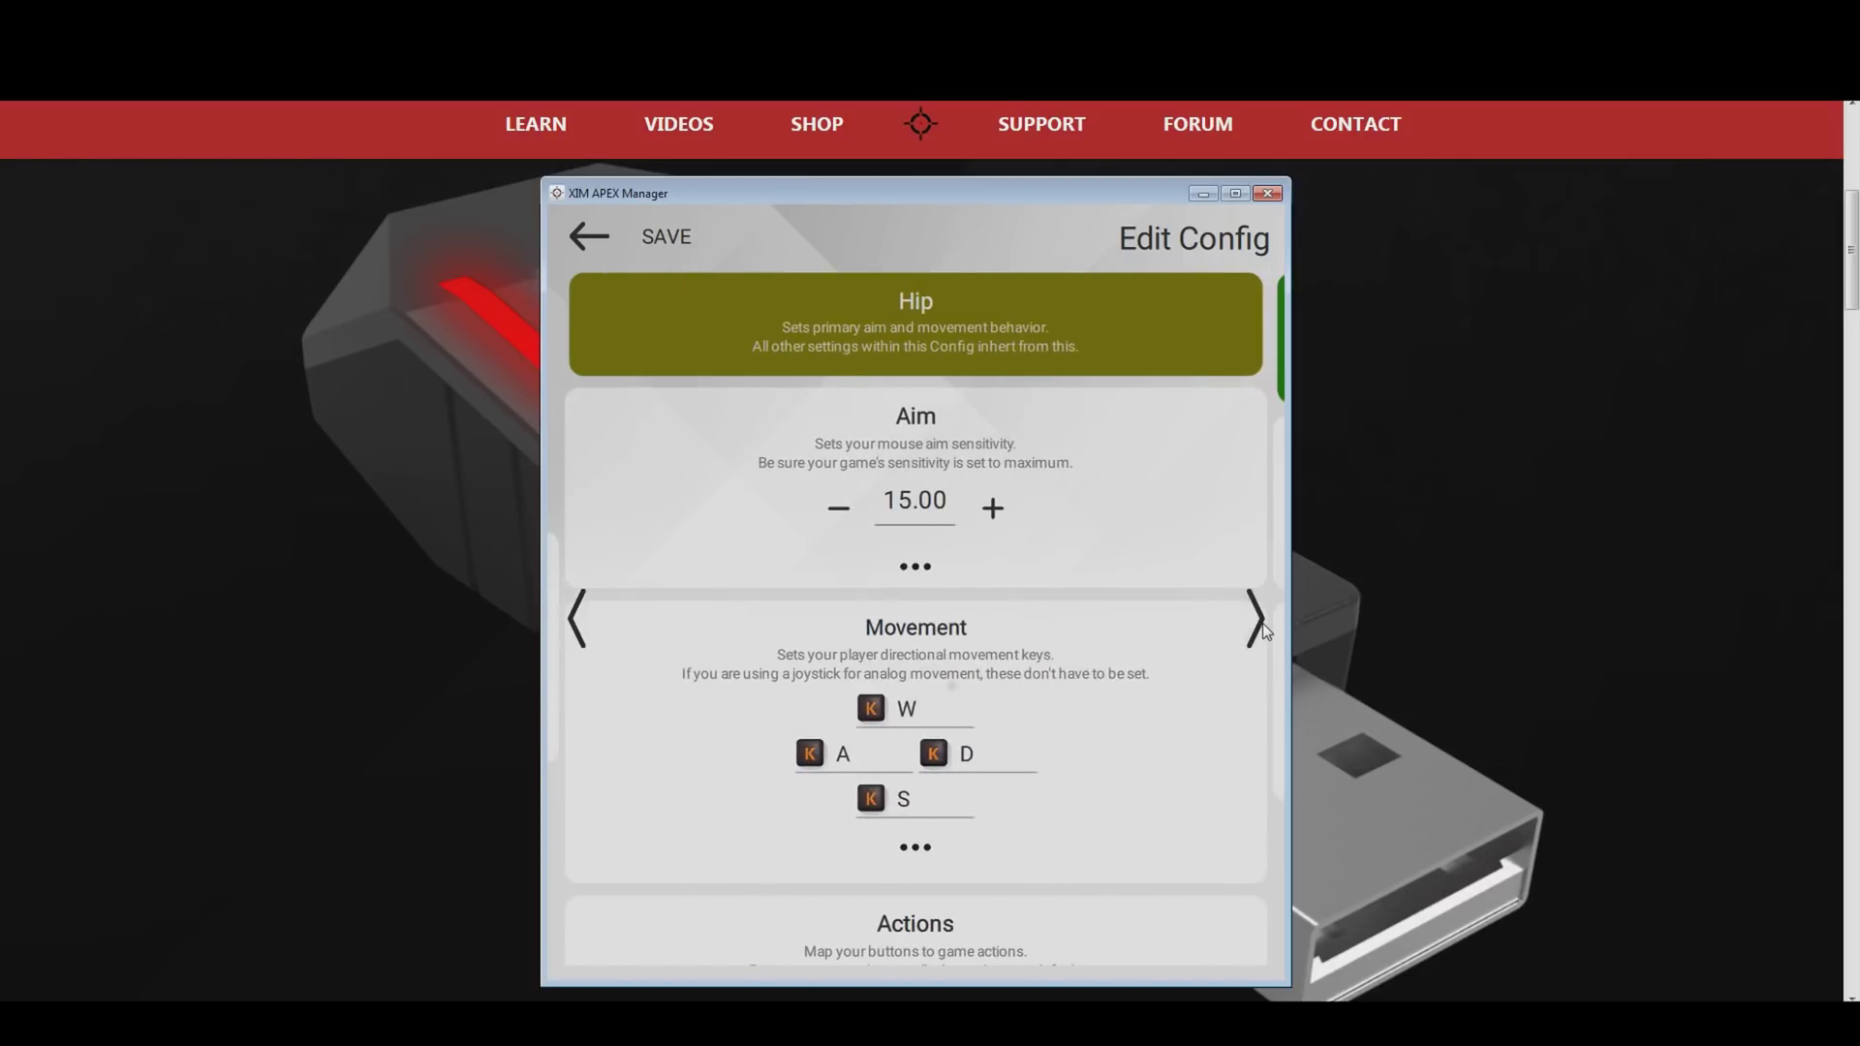
Set Hip aim Synchronize to Common and raise Hip aim sensitivity to 25.00
{"action": "left_click", "coordinate": [914, 566]}
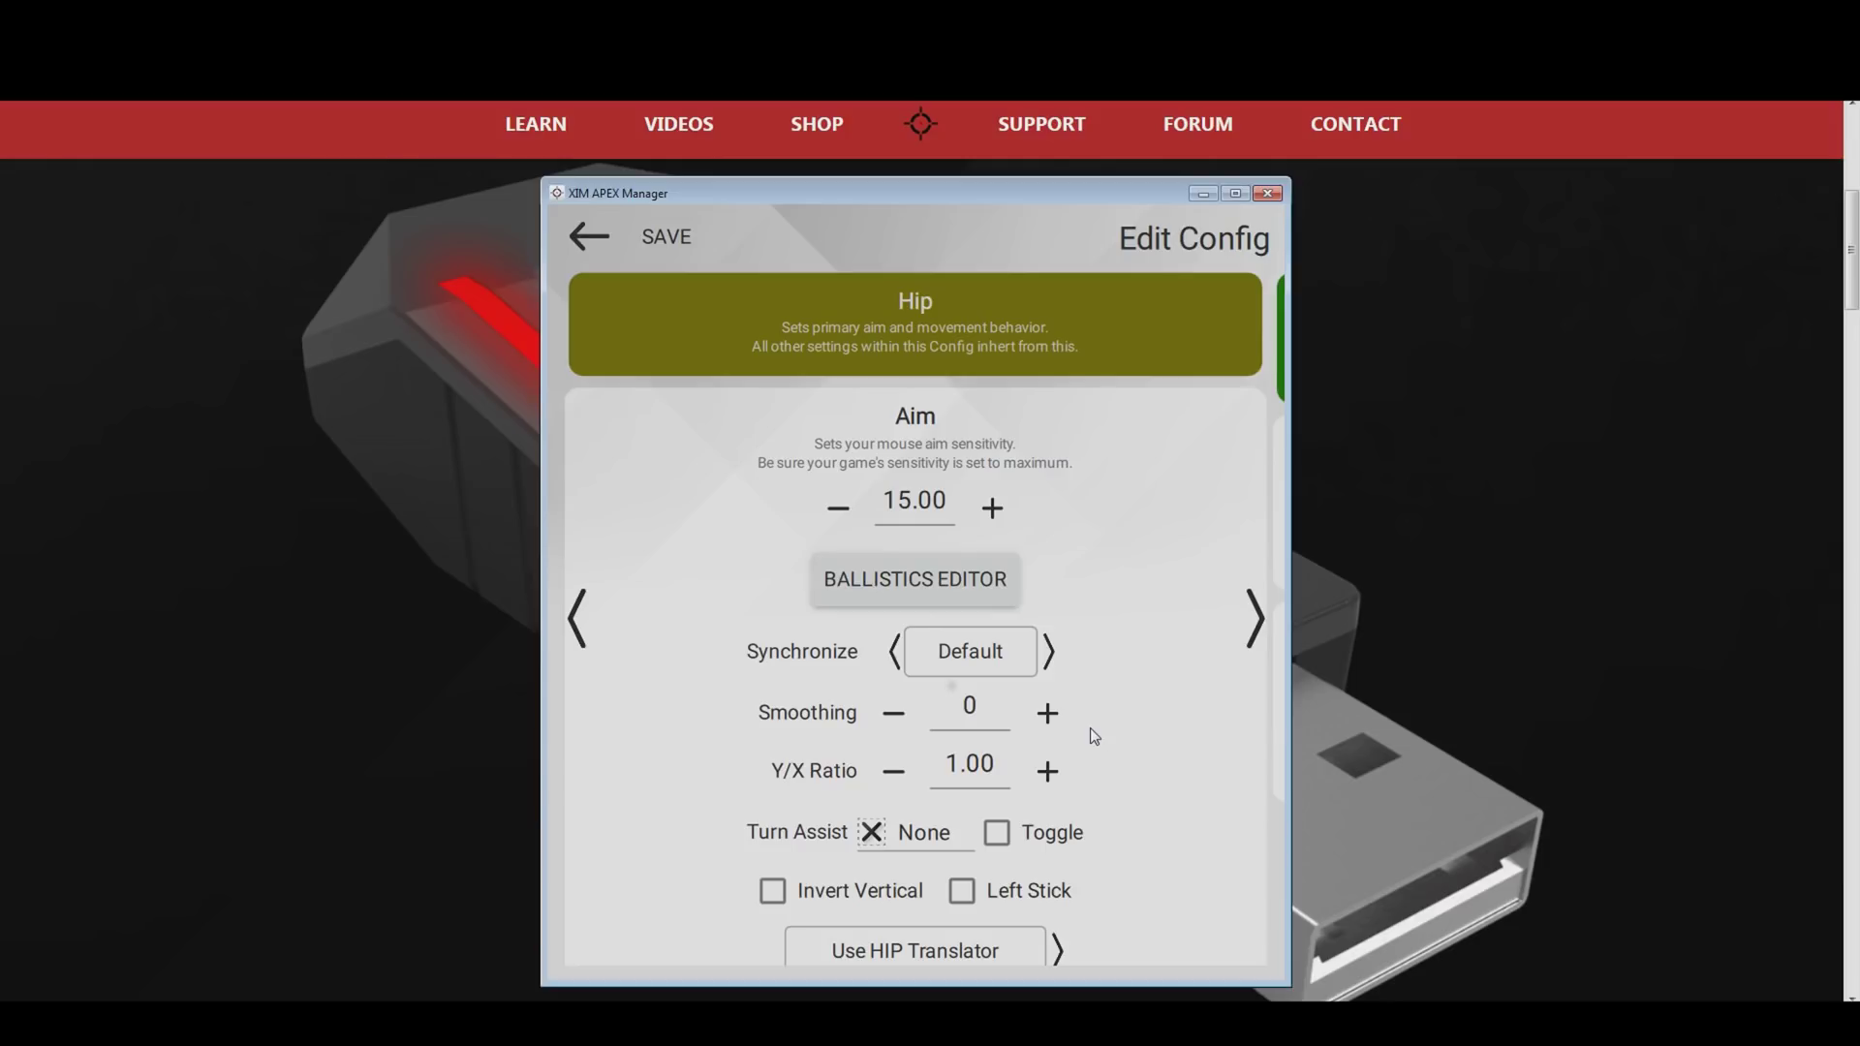
{"action": "left_click", "coordinate": [1049, 651]}
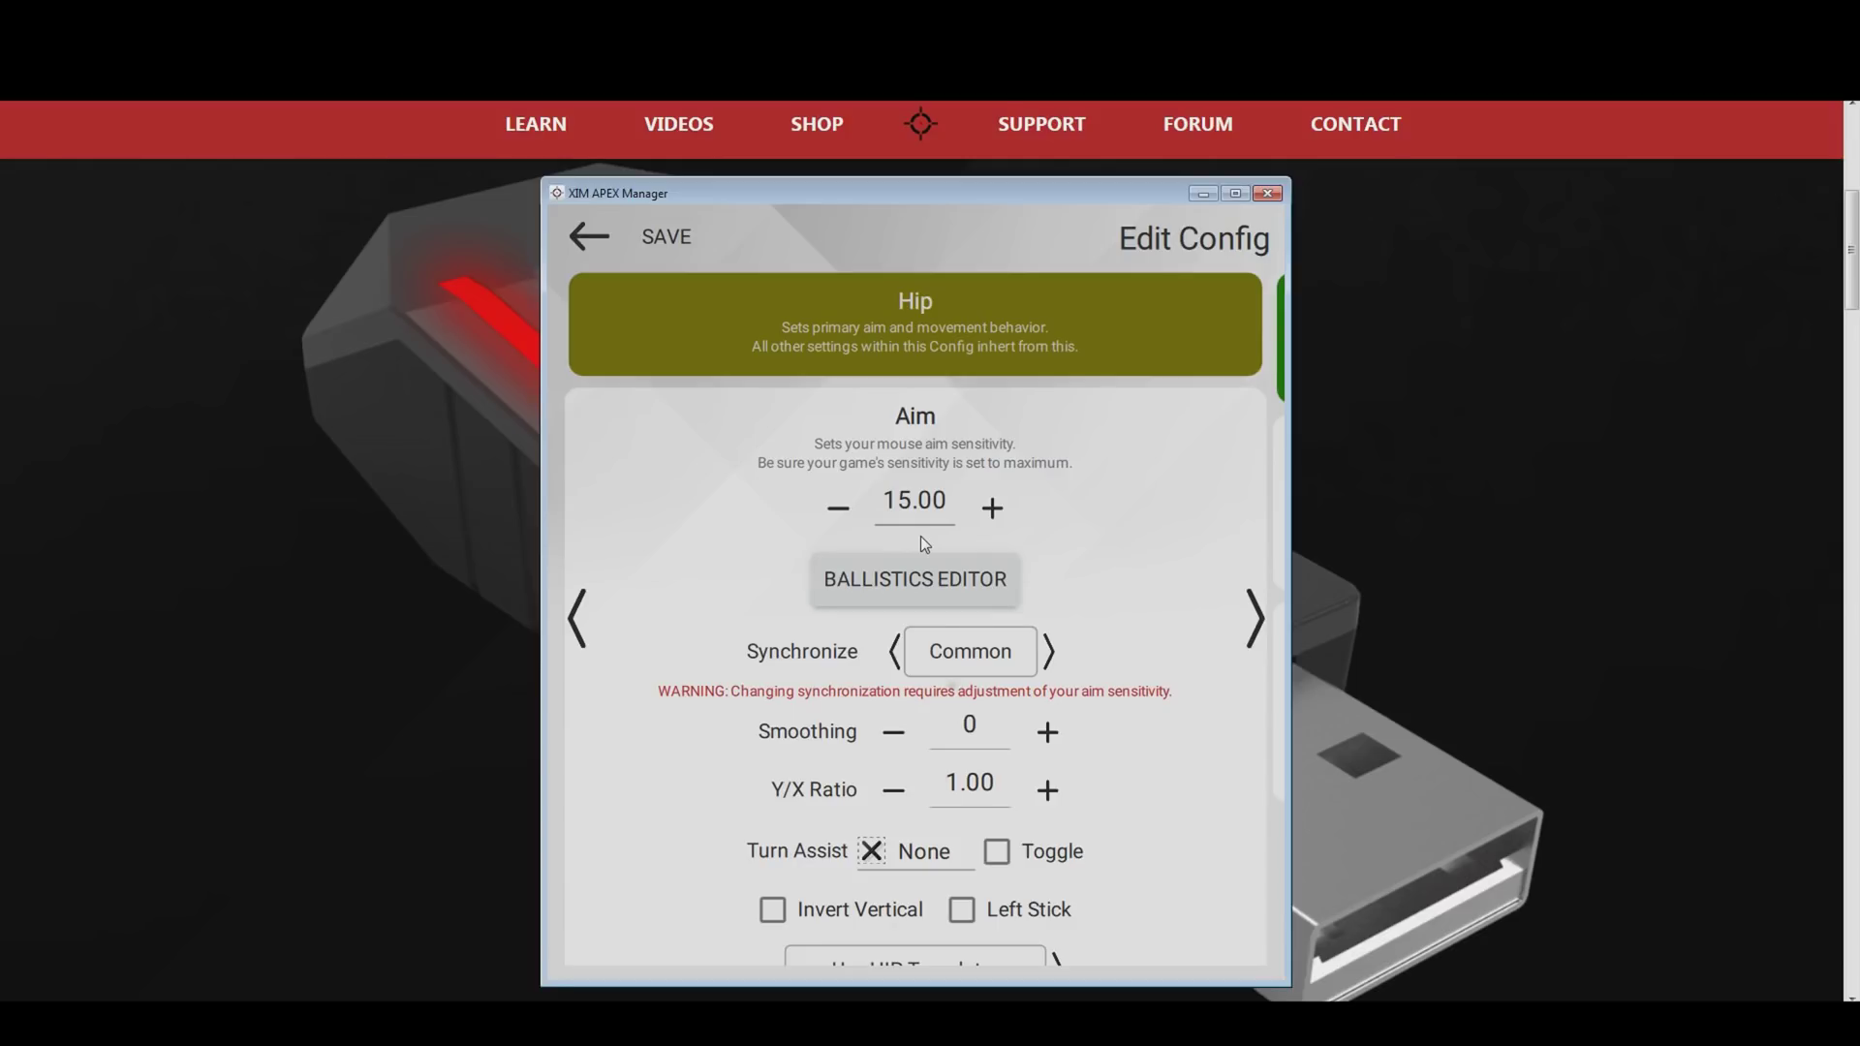
{"action": "left_click_drag", "start_coordinate": [994, 510], "coordinate": [998, 512]}
{"action": "left_click", "coordinate": [911, 585]}
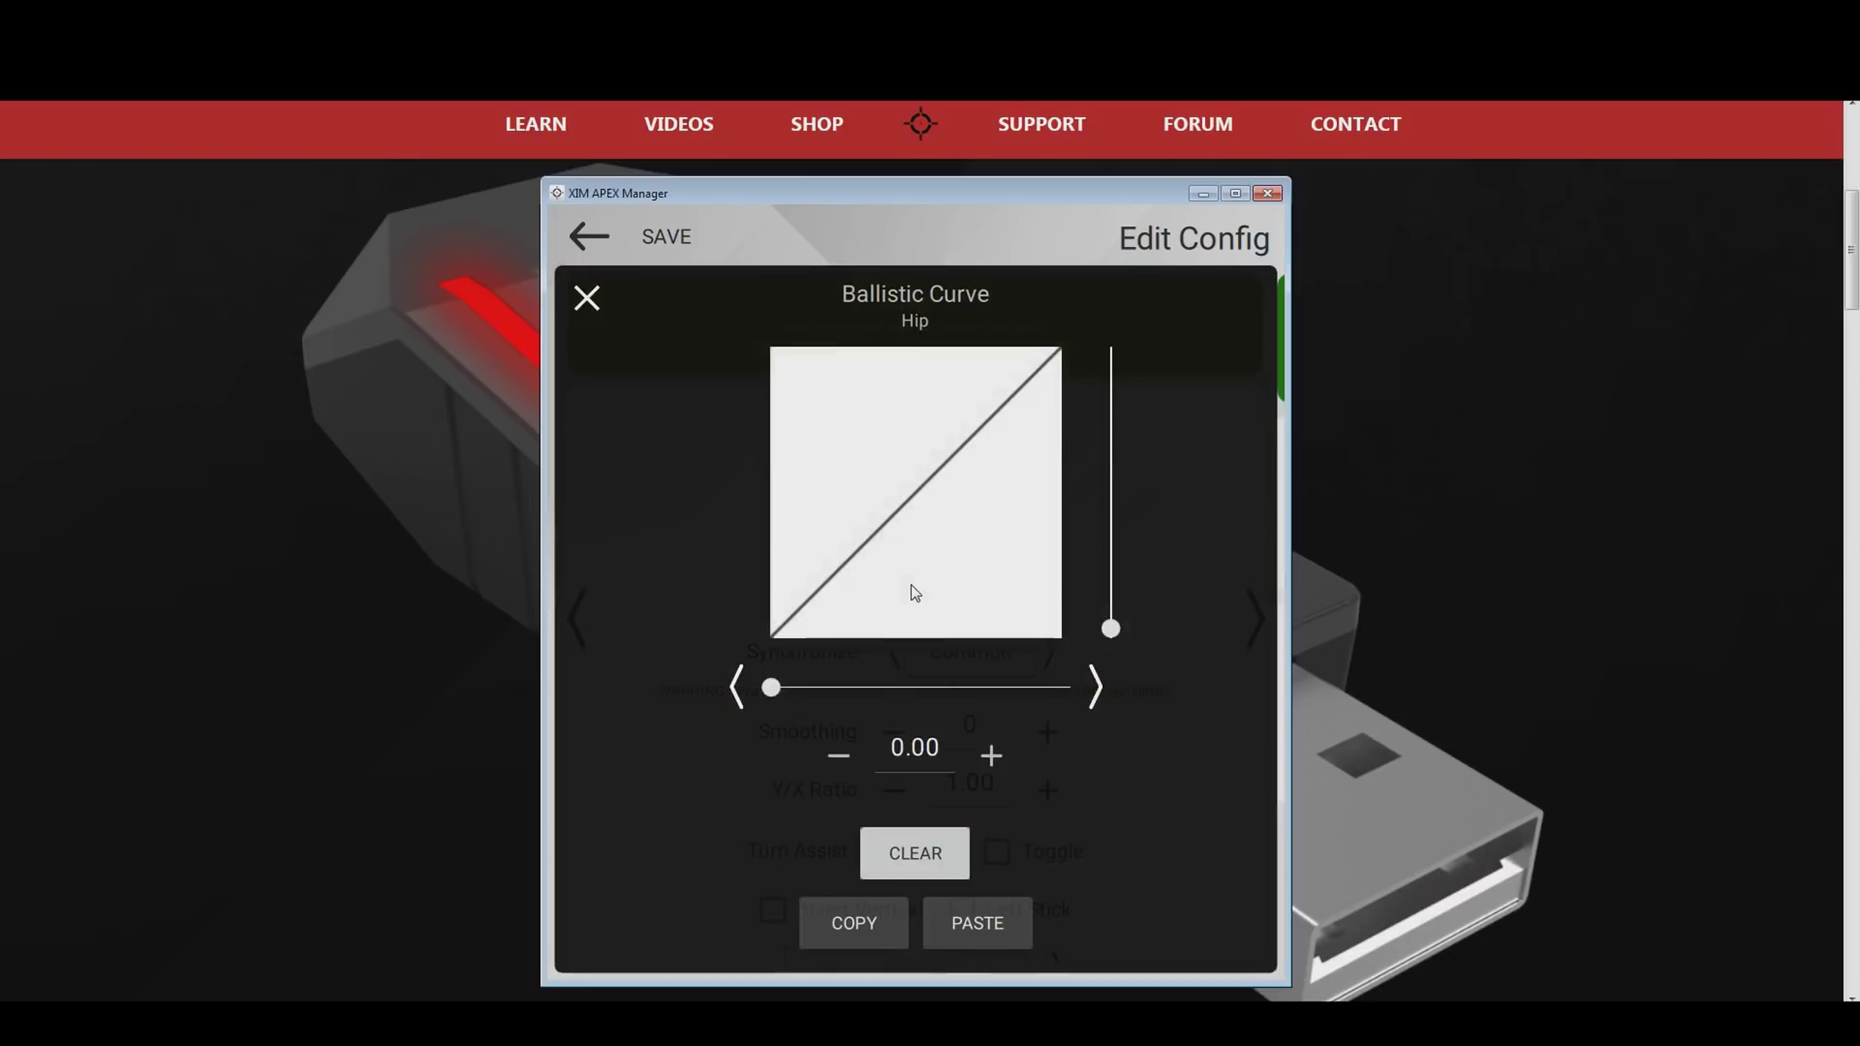
Move the Hip curve point to 70 on the input axis and raise its output to 100
{"action": "mouse_move", "coordinate": [771, 687]}
{"action": "left_mouse_down"}
{"action": "mouse_move", "coordinate": [996, 699]}
{"action": "mouse_move", "coordinate": [976, 699]}
{"action": "left_mouse_up"}
{"action": "left_click", "coordinate": [988, 758]}
{"action": "left_click", "coordinate": [834, 758]}
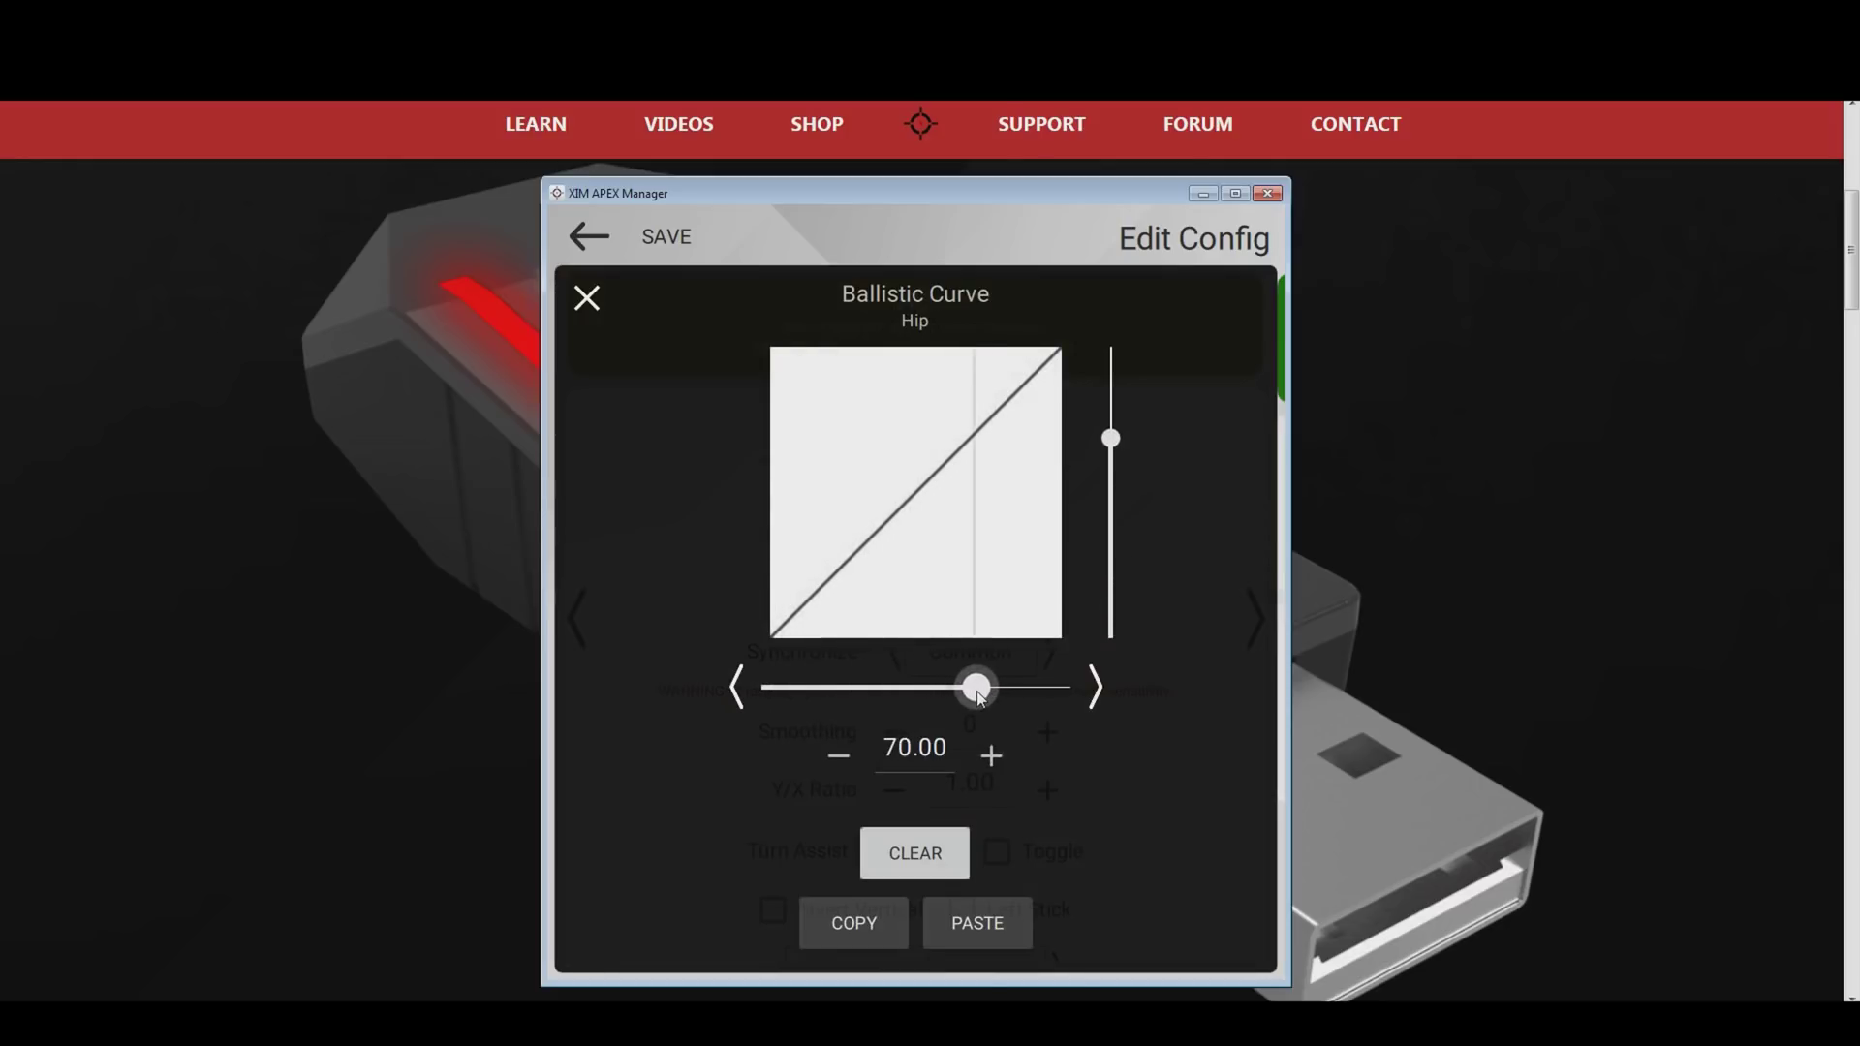
{"action": "left_click_drag", "start_coordinate": [1110, 438], "coordinate": [1127, 315]}
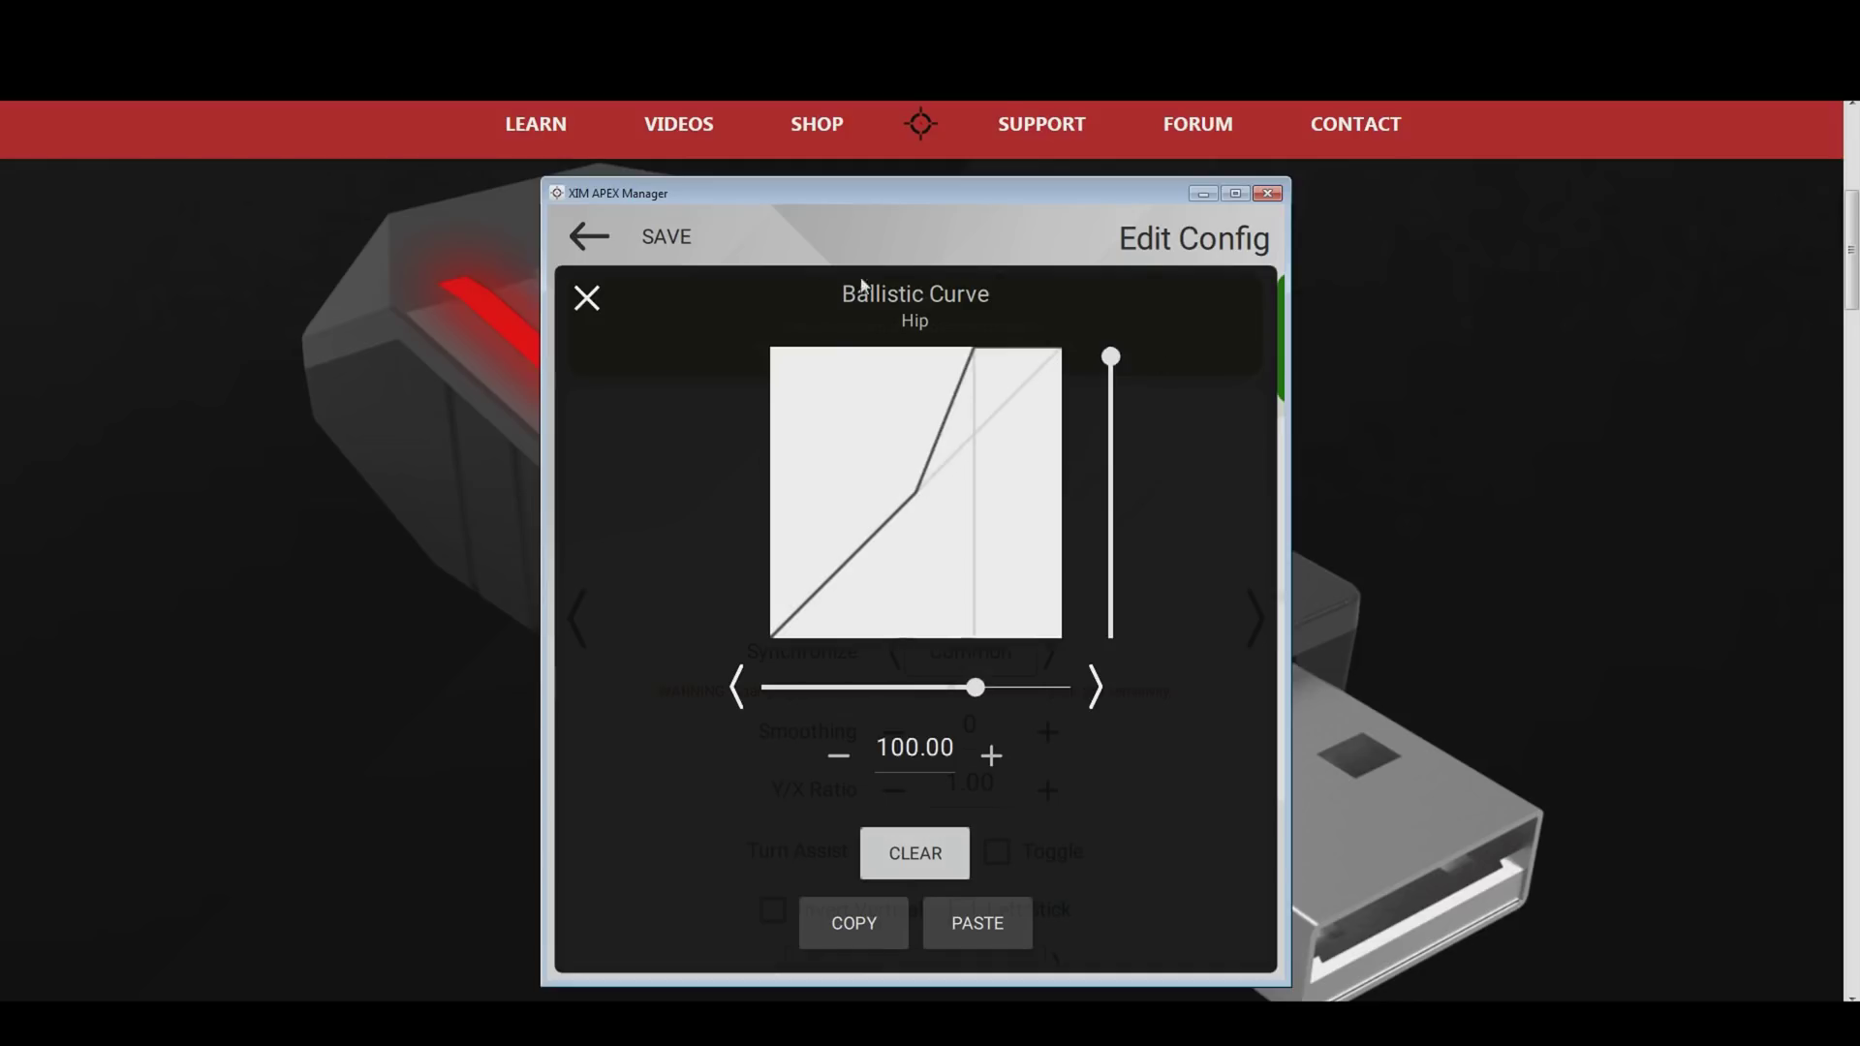
{"action": "left_click", "coordinate": [588, 299]}
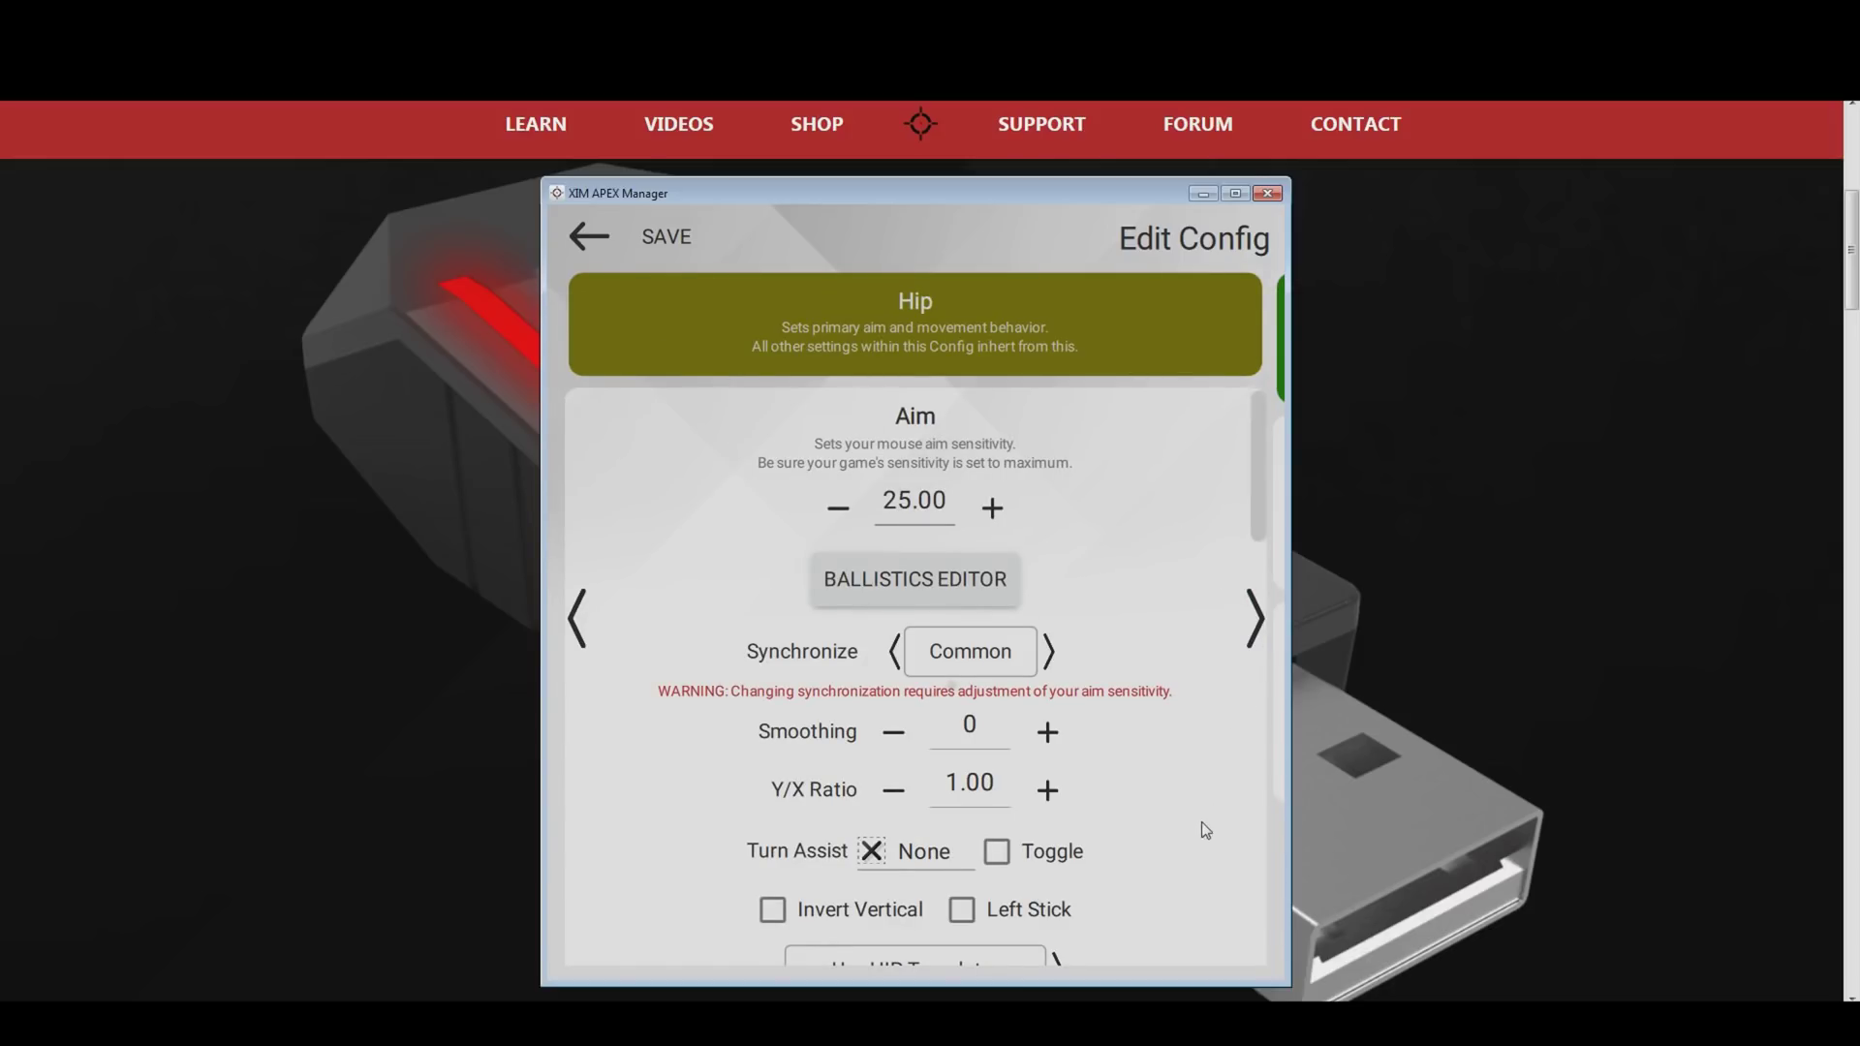
Bind LCtrl to the upper Right Stick direction in Hip Movement, then review the Actions mappings
{"action": "scroll", "coordinate": [1177, 678], "scroll_direction": "down", "scroll_amount": 3}
{"action": "scroll", "coordinate": [1173, 577], "scroll_direction": "down", "scroll_amount": 1}
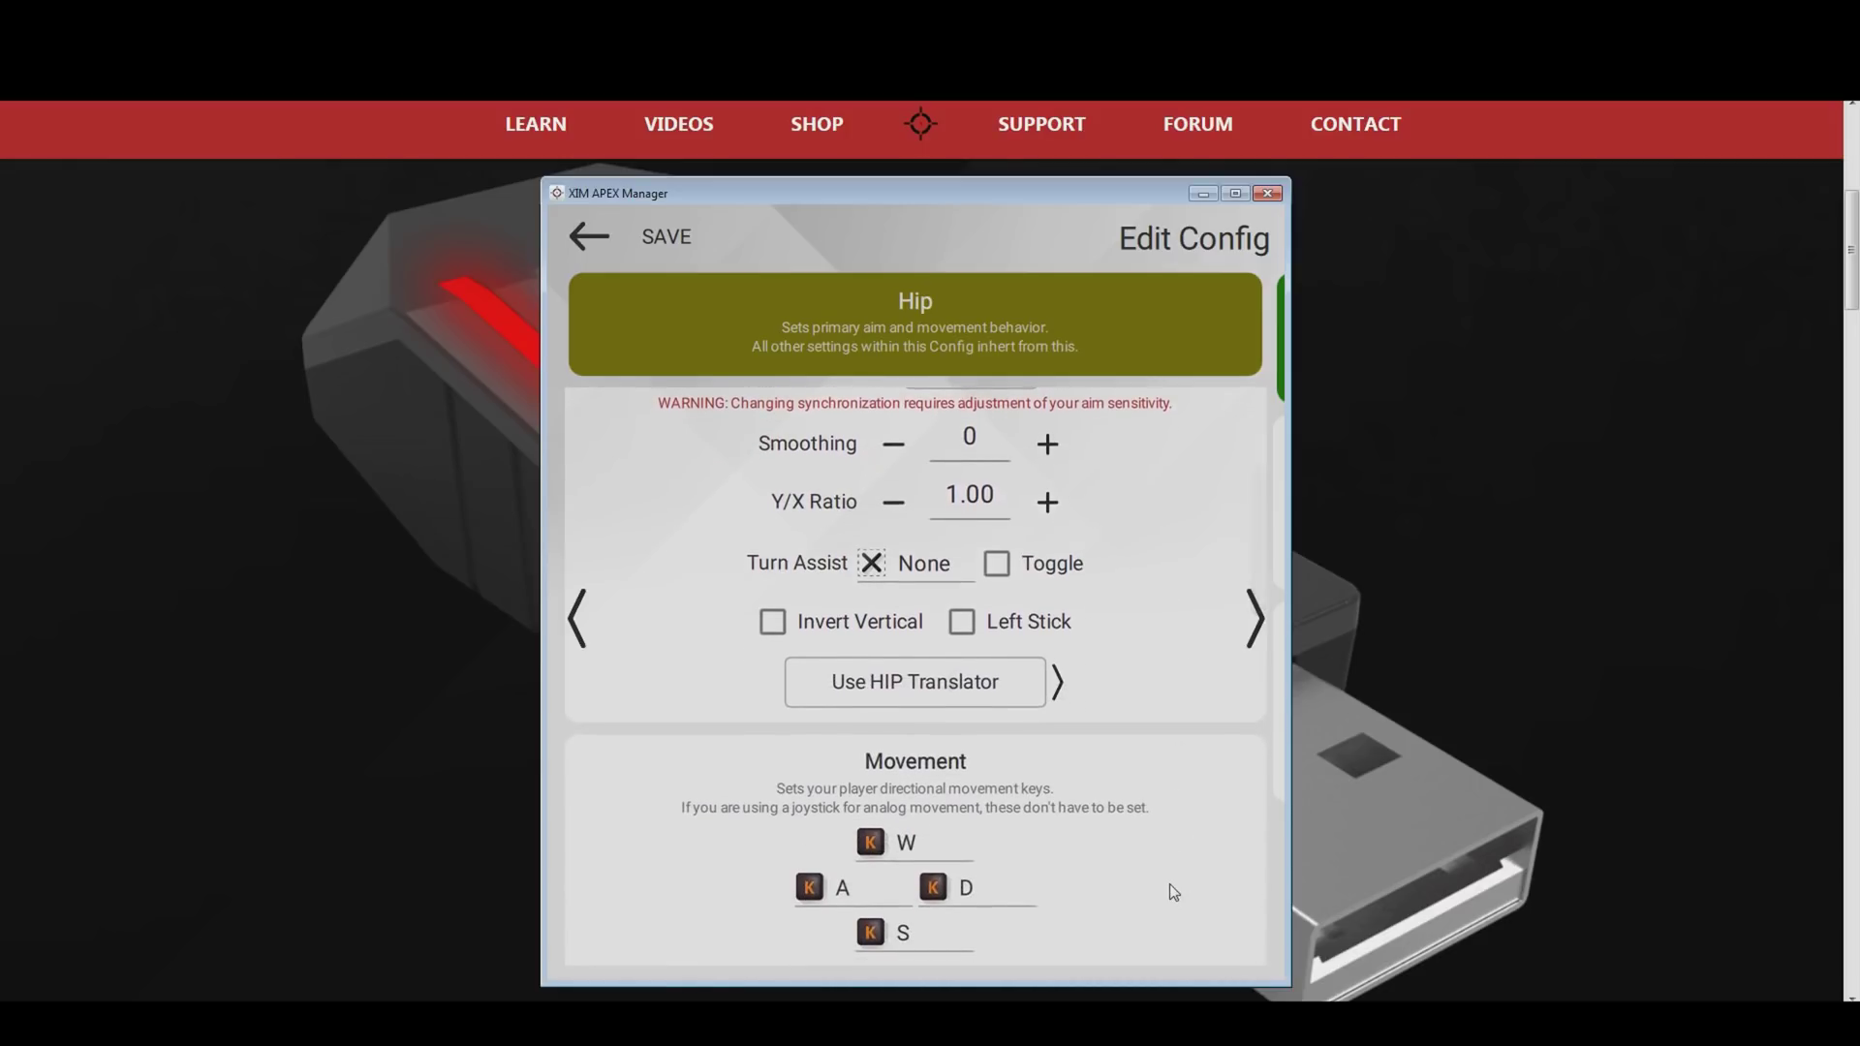
{"action": "scroll", "coordinate": [1177, 659], "scroll_direction": "down", "scroll_amount": 3}
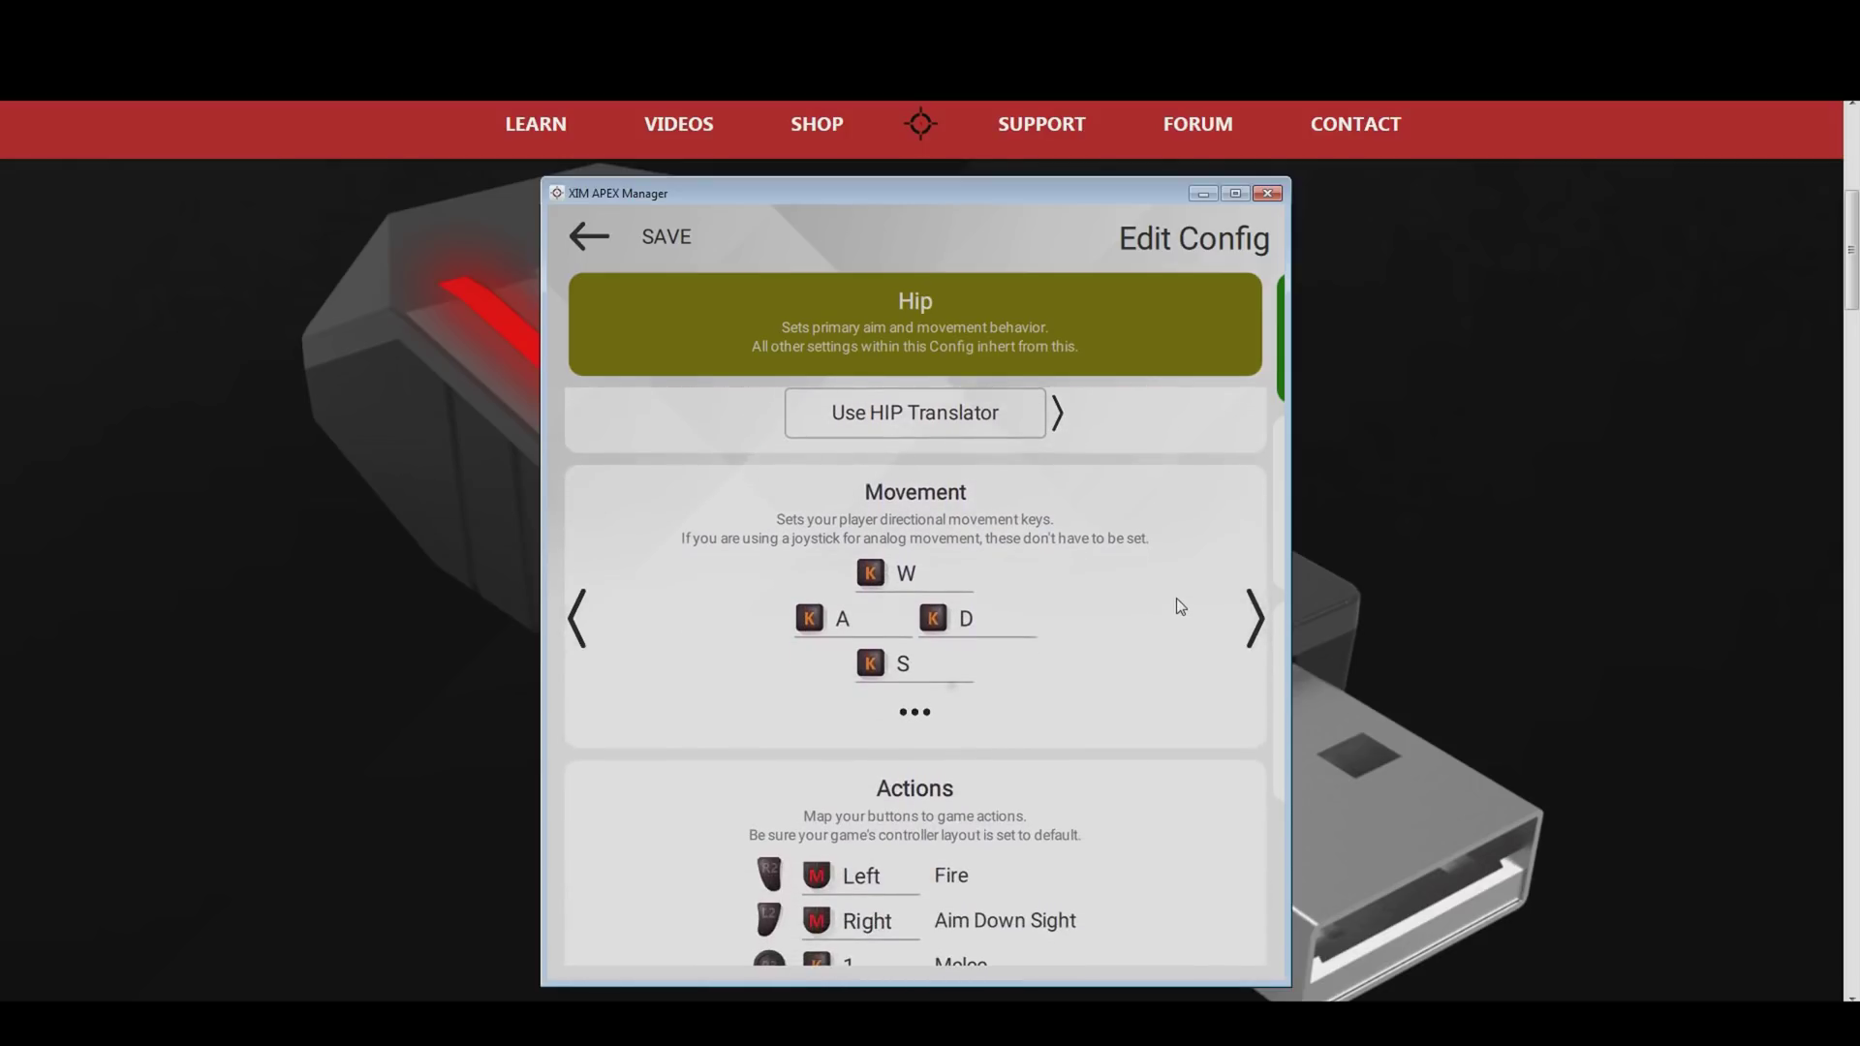
{"action": "left_click", "coordinate": [915, 714]}
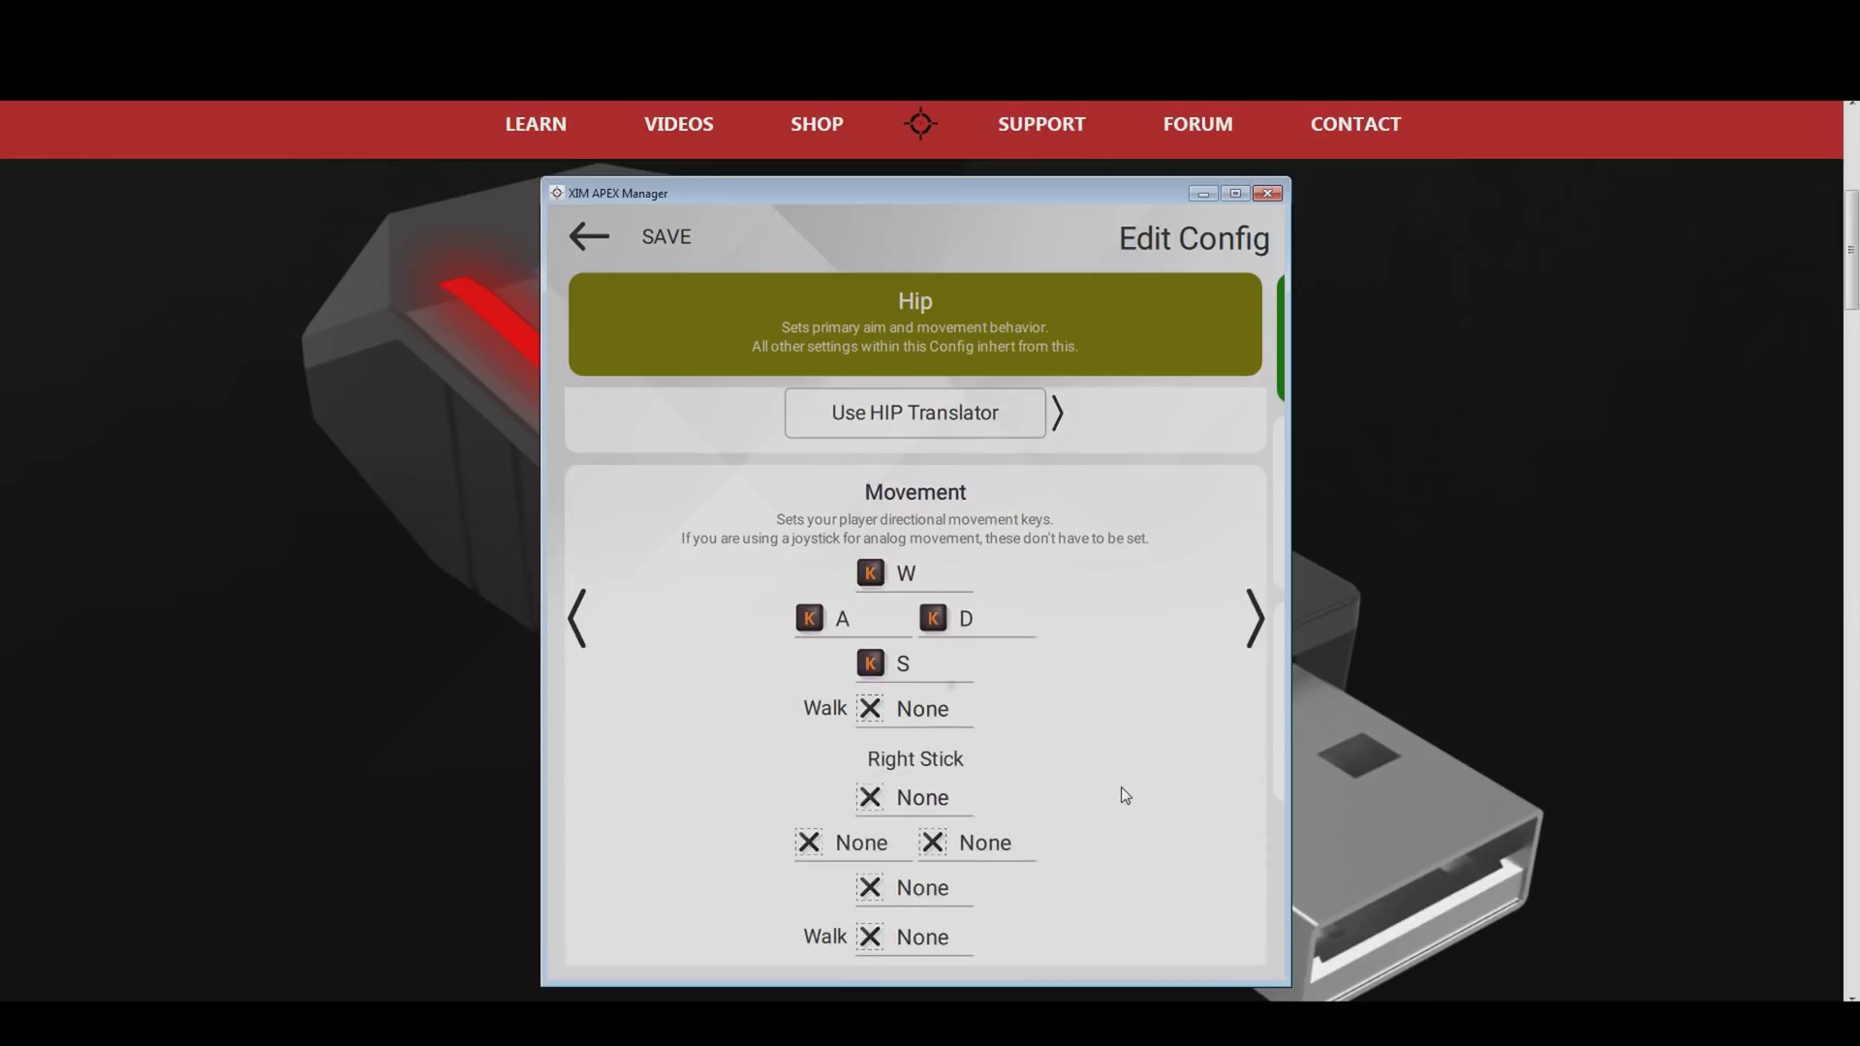
{"action": "scroll", "coordinate": [1122, 771], "scroll_direction": "down", "scroll_amount": 1}
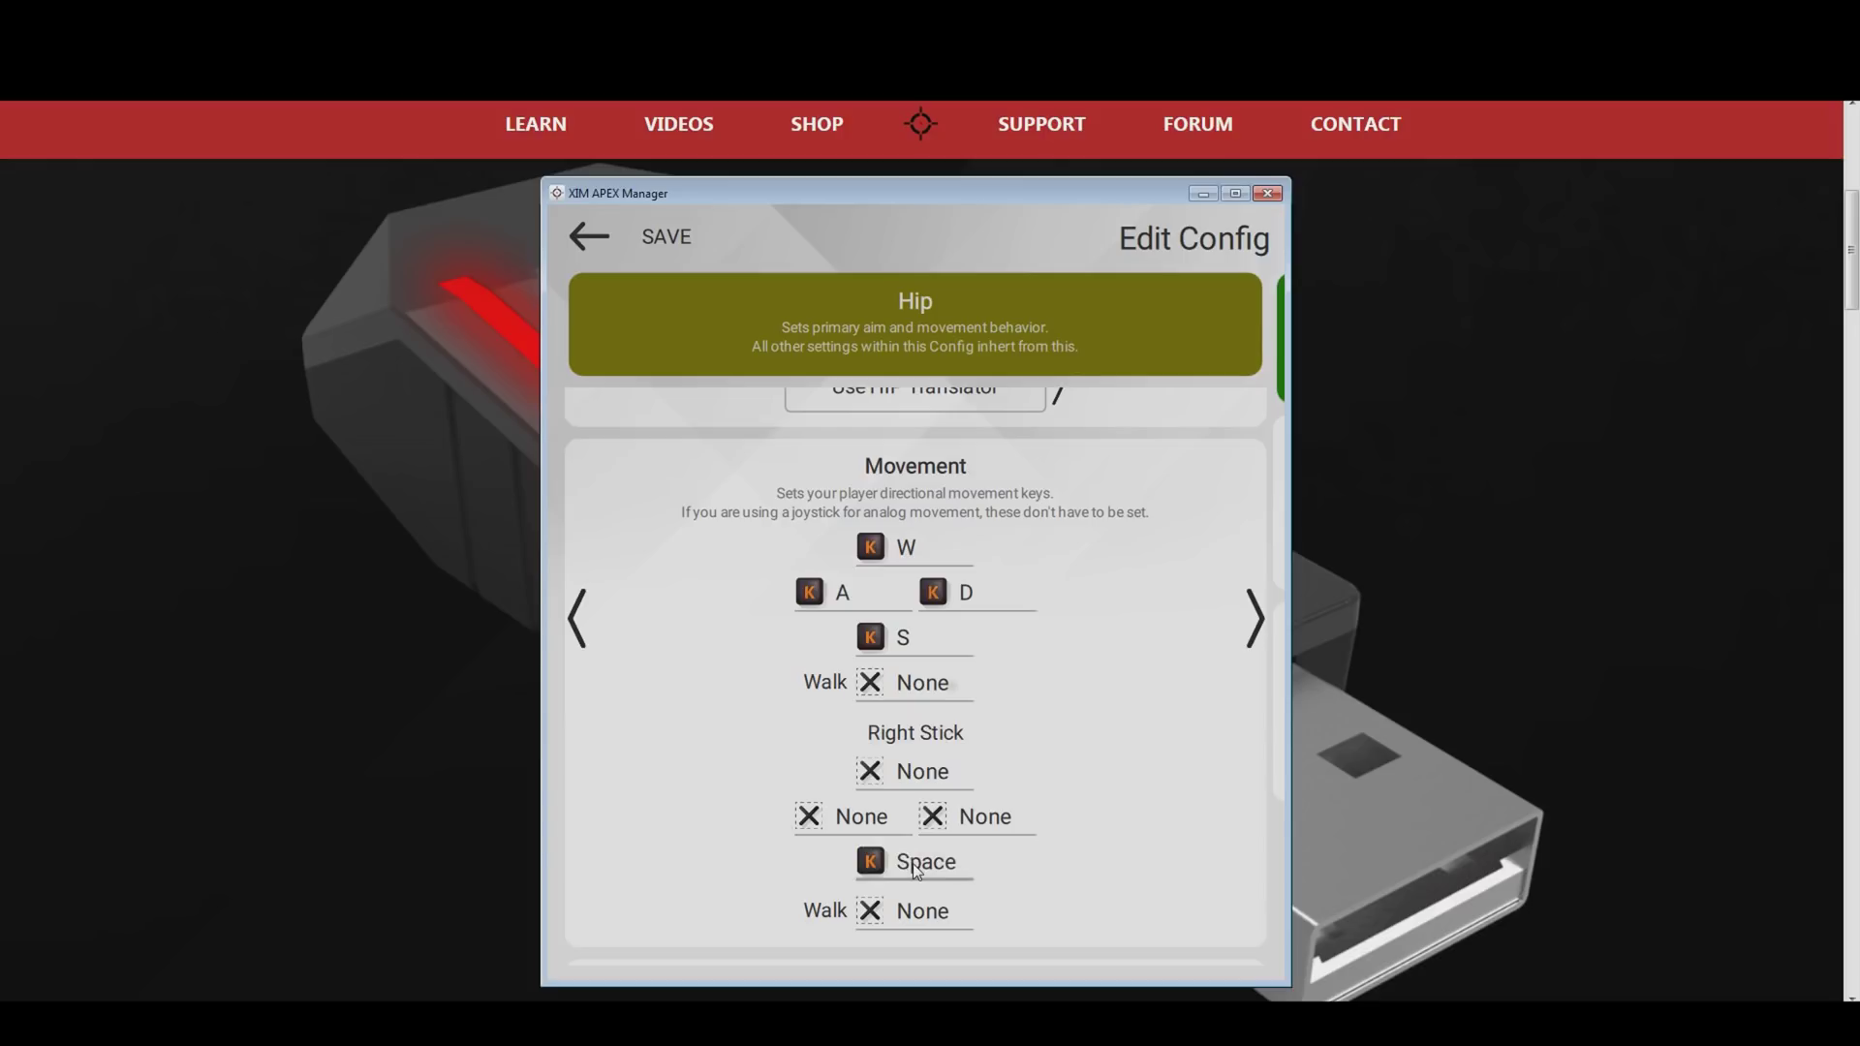
{"action": "left_click", "coordinate": [925, 780]}
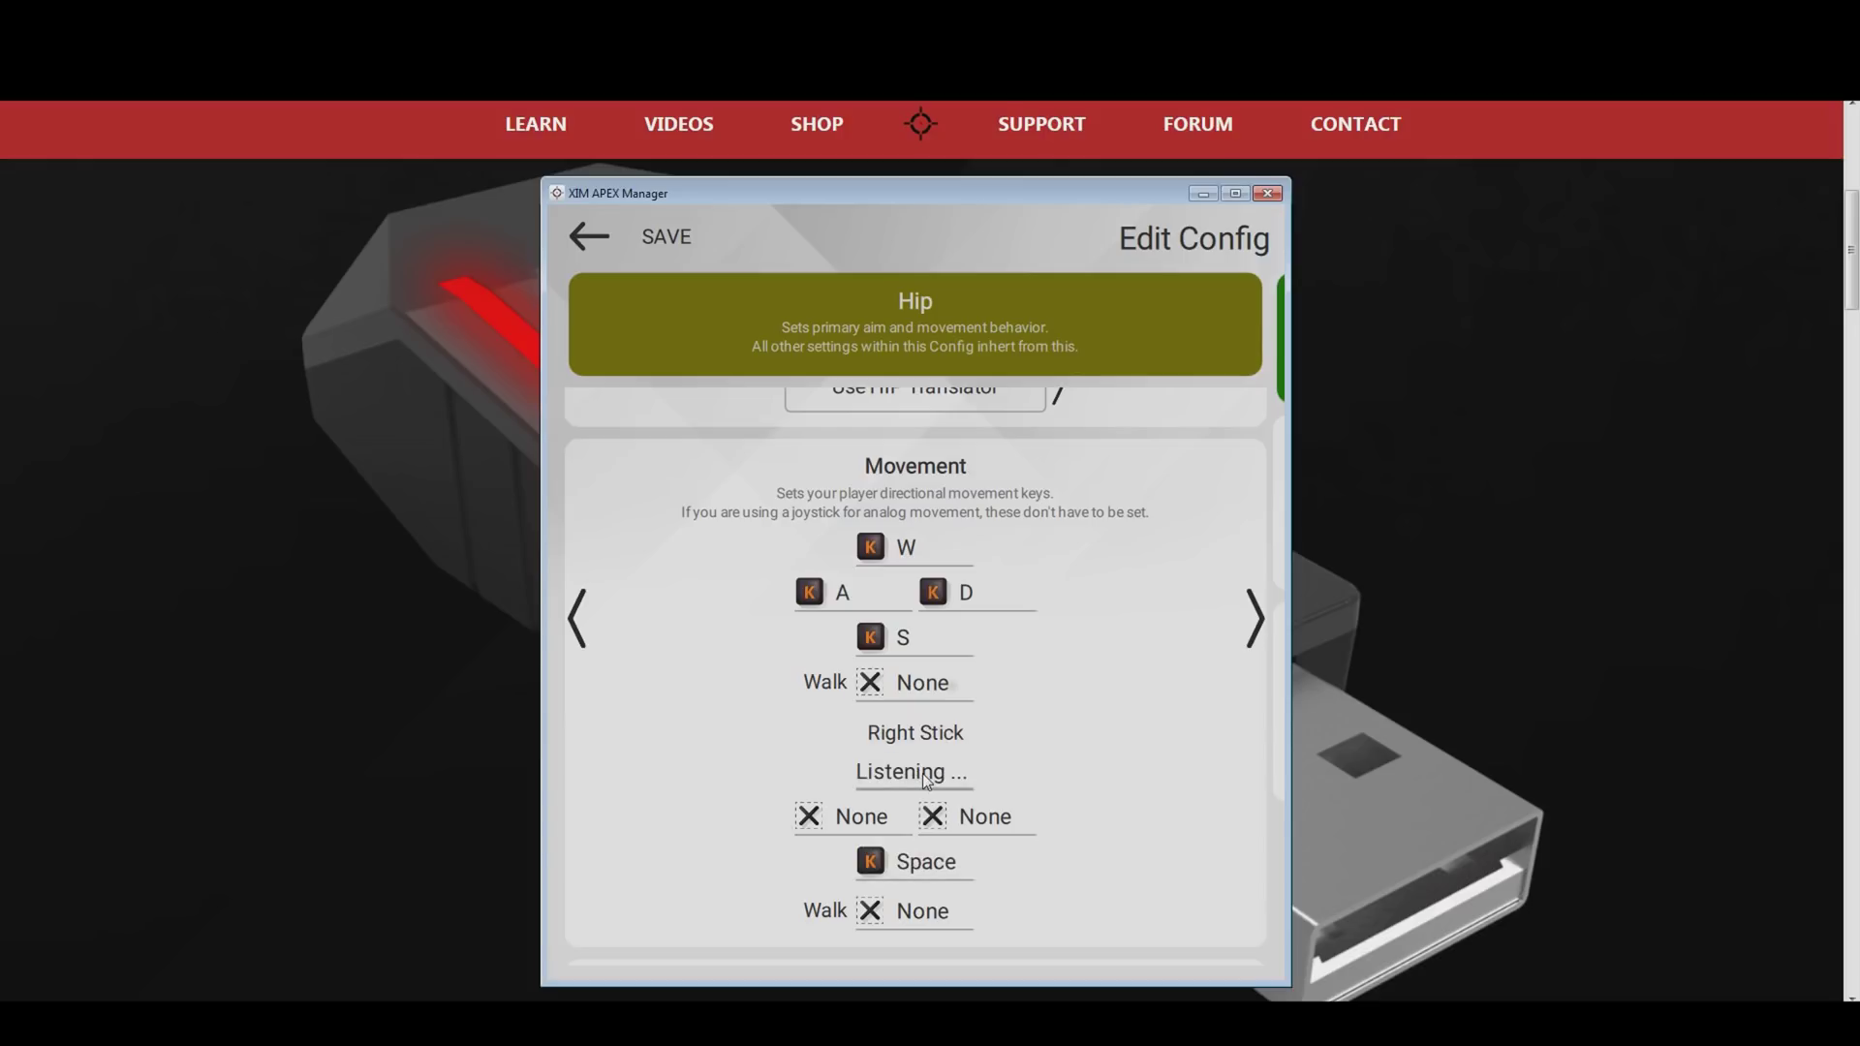
{"action": "key", "text": "ctrl"}
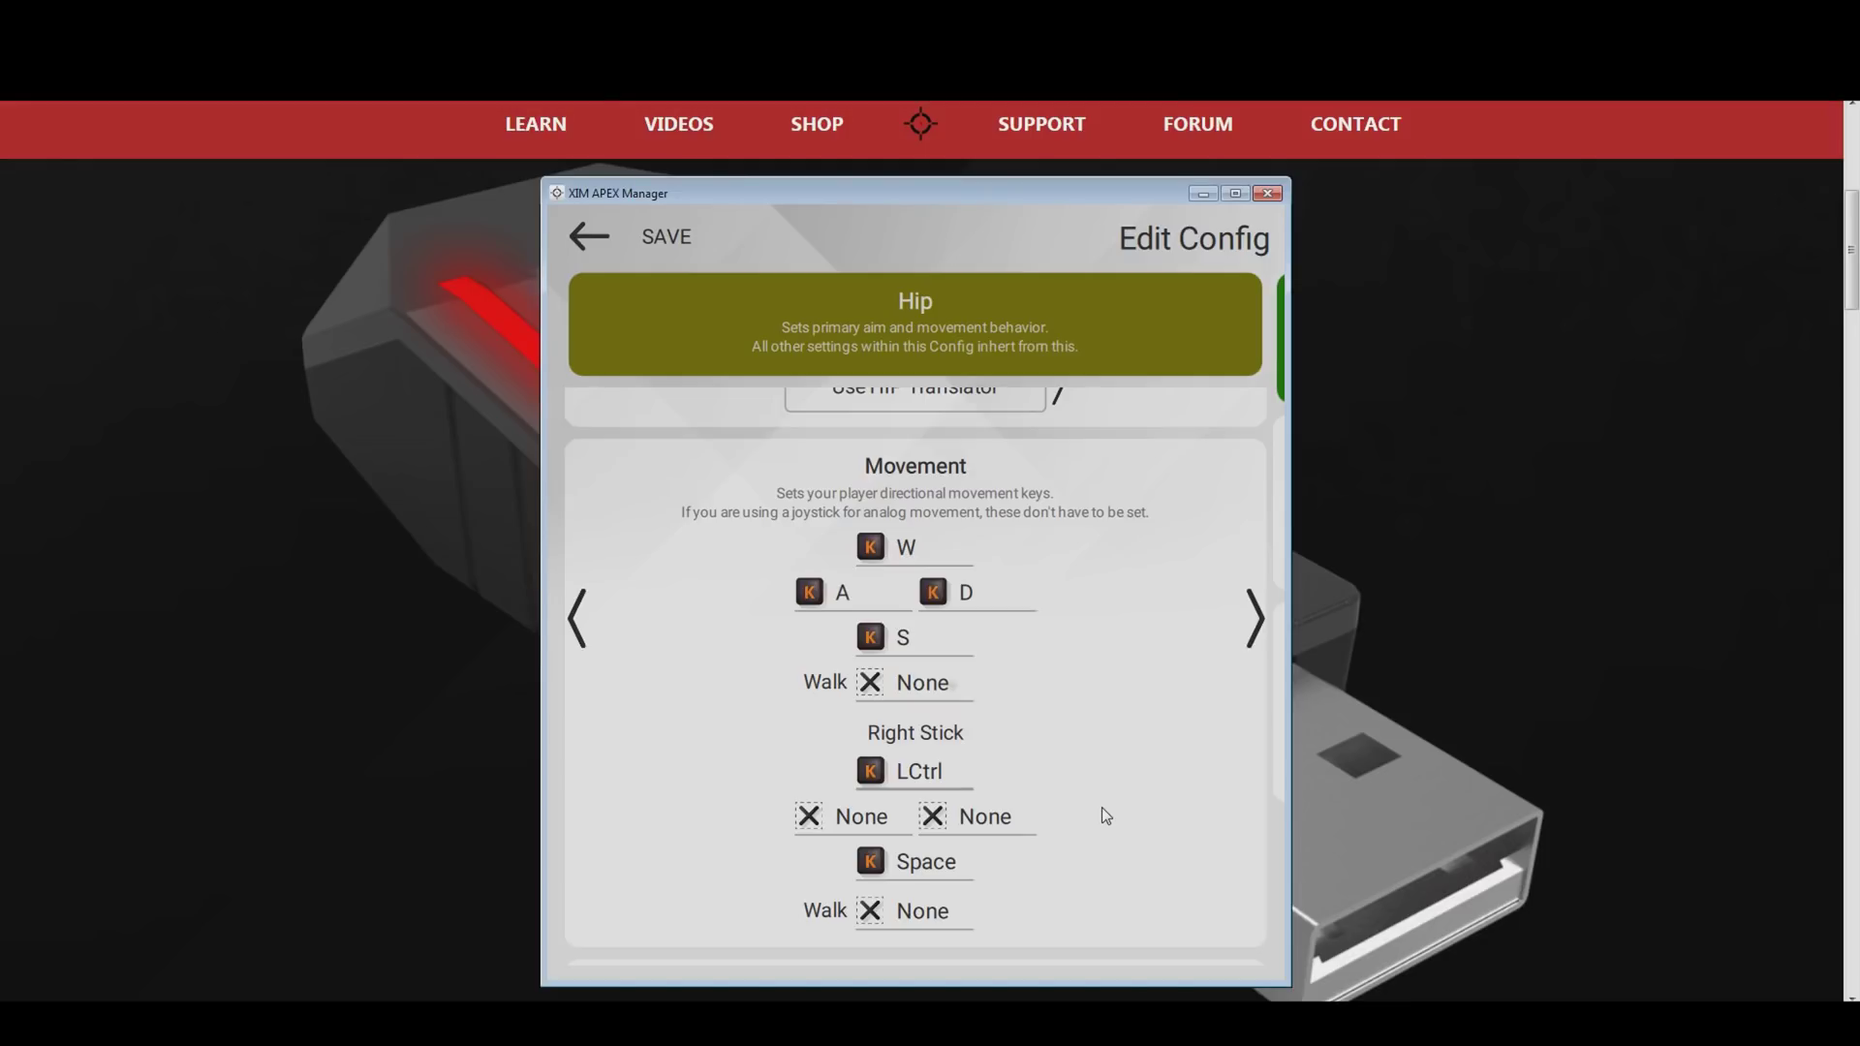
{"action": "left_click_drag", "start_coordinate": [1147, 916], "coordinate": [1153, 585]}
{"action": "left_click_drag", "start_coordinate": [1161, 938], "coordinate": [1171, 664]}
{"action": "left_click_drag", "start_coordinate": [1172, 835], "coordinate": [1219, 484]}
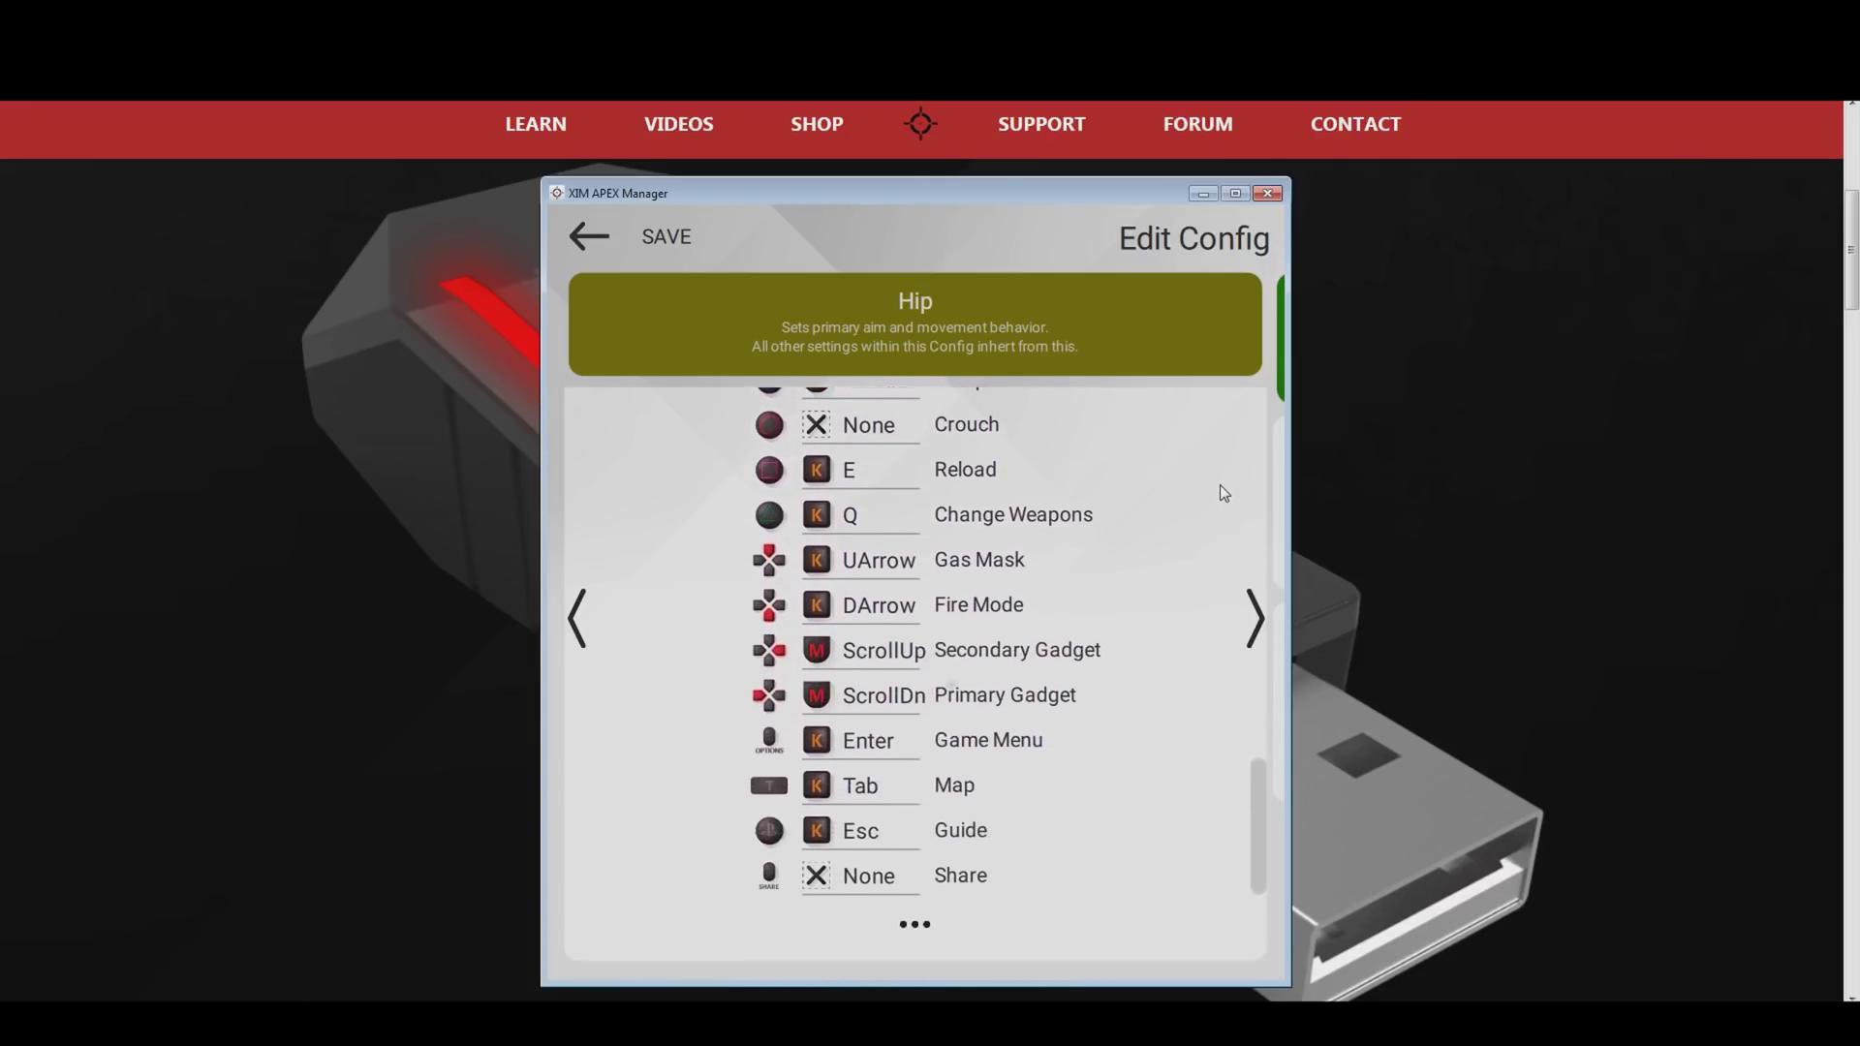
Check the Secondary Actions bindings, then go to the Aim Down Sight page
{"action": "left_click", "coordinate": [919, 923]}
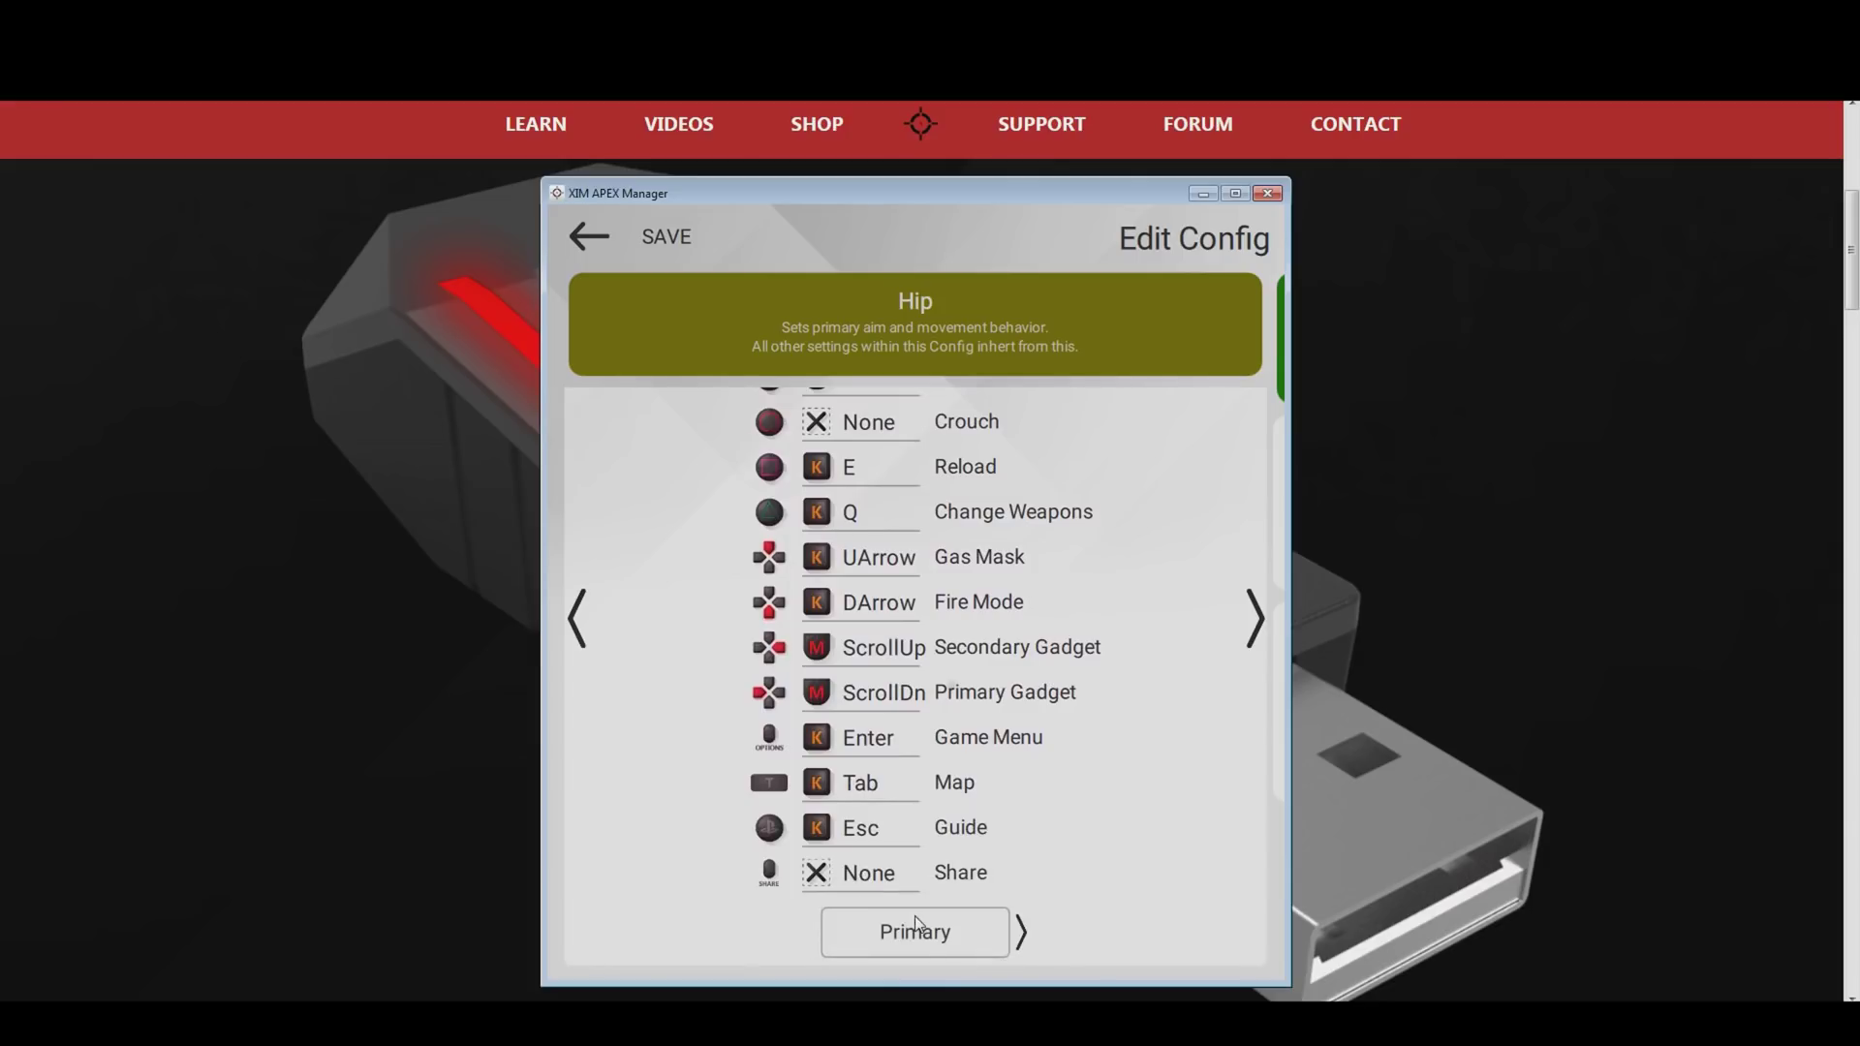
{"action": "left_click", "coordinate": [1025, 926]}
{"action": "mouse_move", "coordinate": [1172, 456]}
{"action": "left_mouse_down"}
{"action": "mouse_move", "coordinate": [1190, 854]}
{"action": "mouse_move", "coordinate": [1201, 453]}
{"action": "left_mouse_up"}
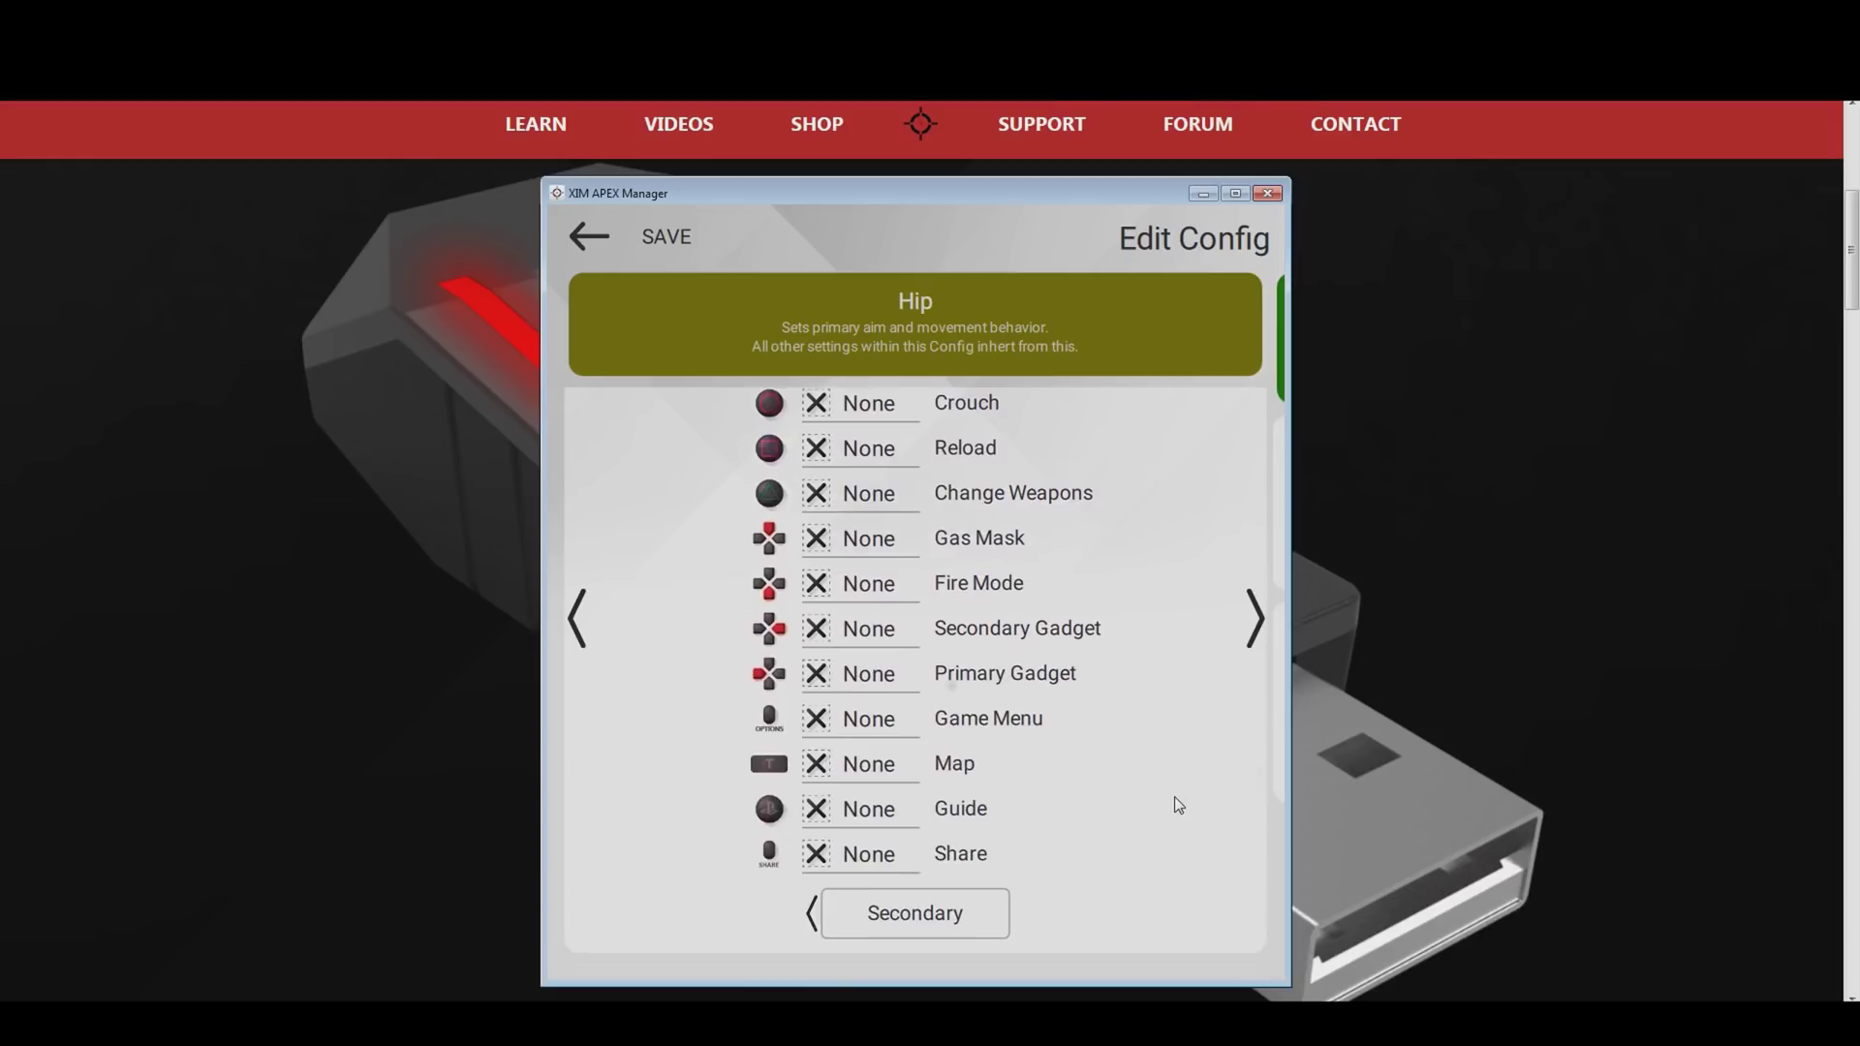
{"action": "left_click", "coordinate": [1255, 620]}
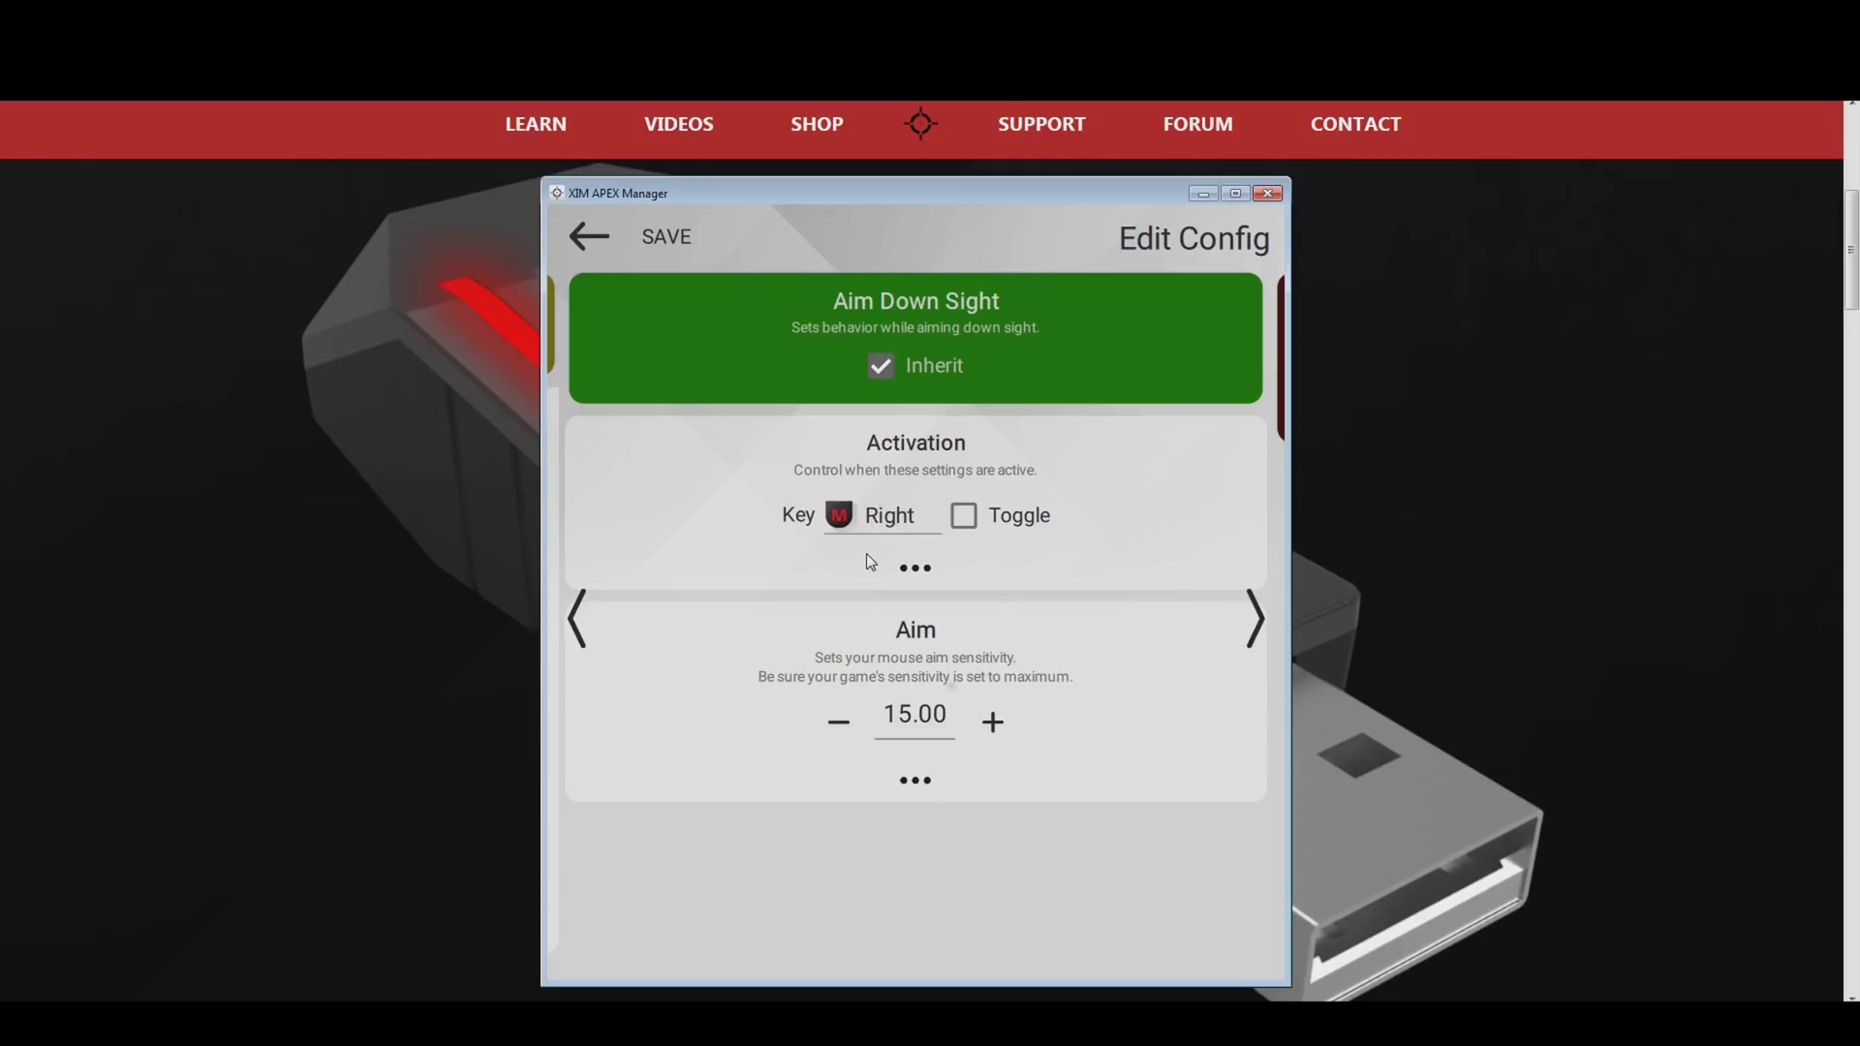
Make Aim Down Sight activate on the right mouse button with Common aim synchronization
{"action": "left_click", "coordinate": [887, 516]}
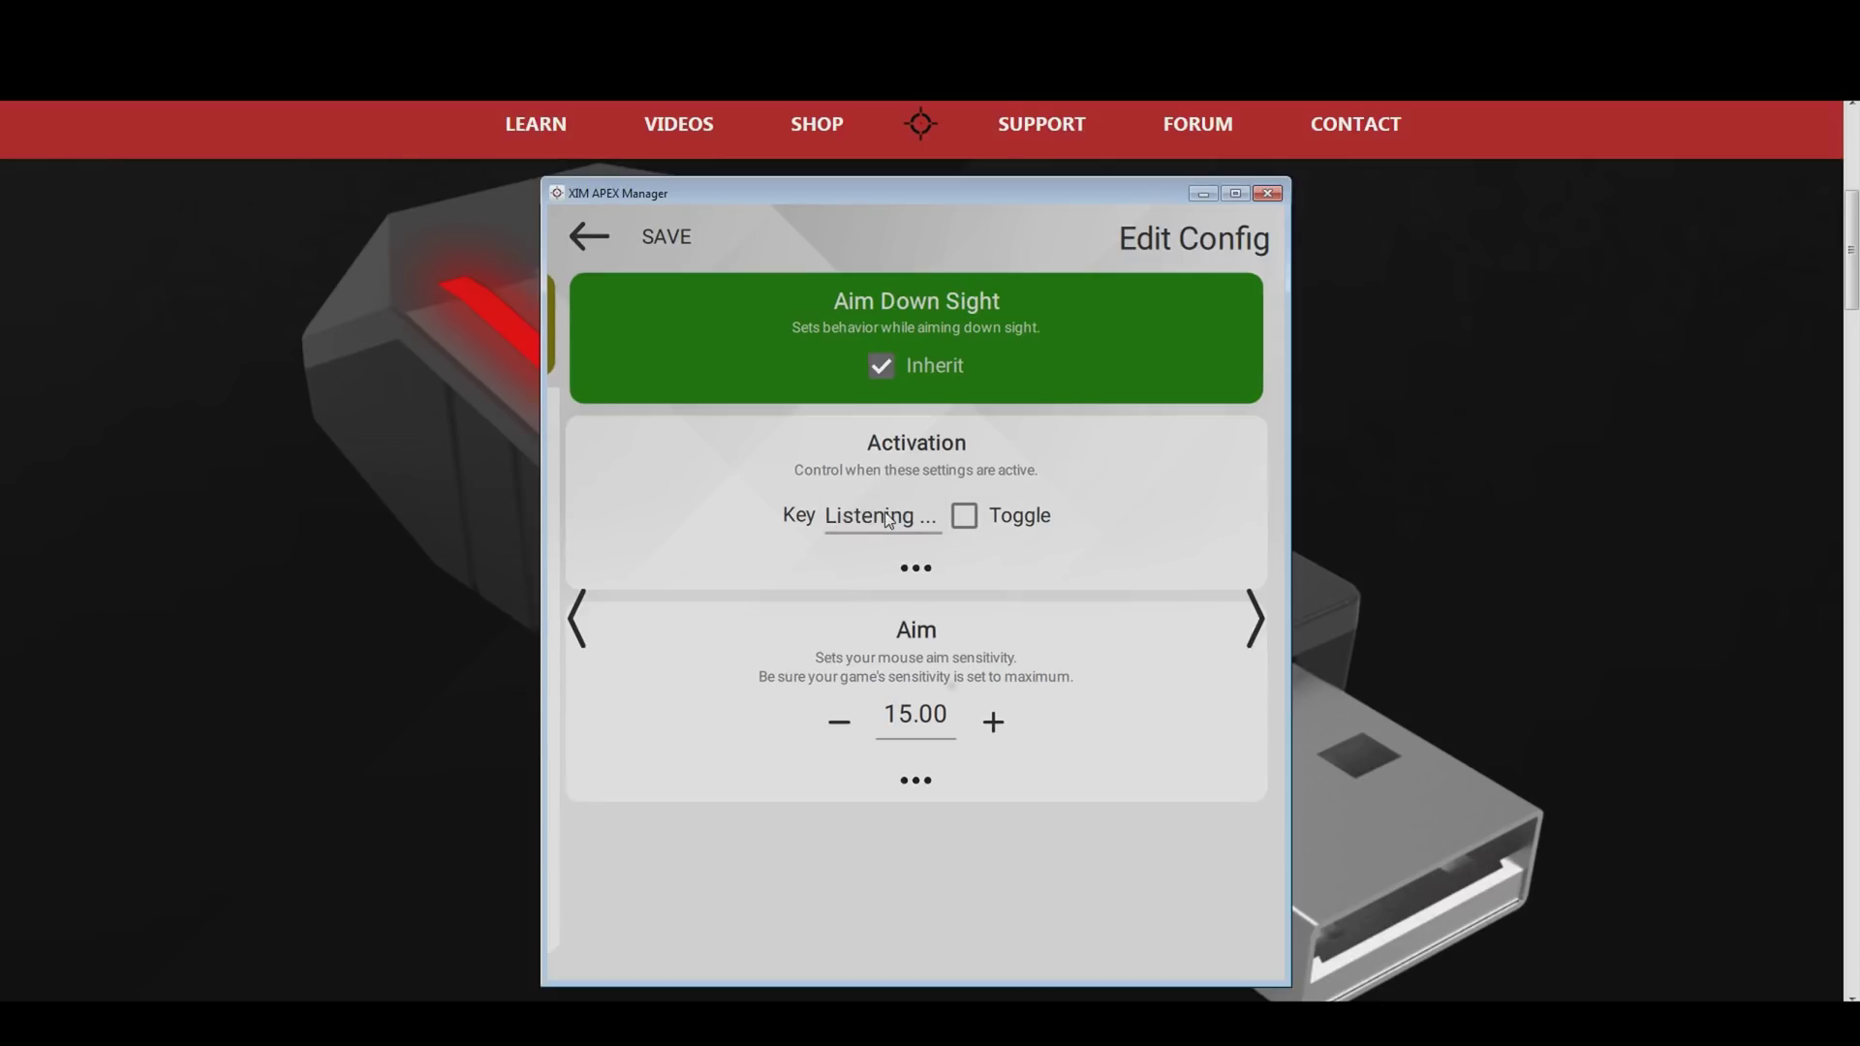
{"action": "right_click", "coordinate": [888, 519]}
{"action": "left_click", "coordinate": [918, 775]}
{"action": "scroll", "coordinate": [1112, 824], "scroll_direction": "down", "scroll_amount": 3}
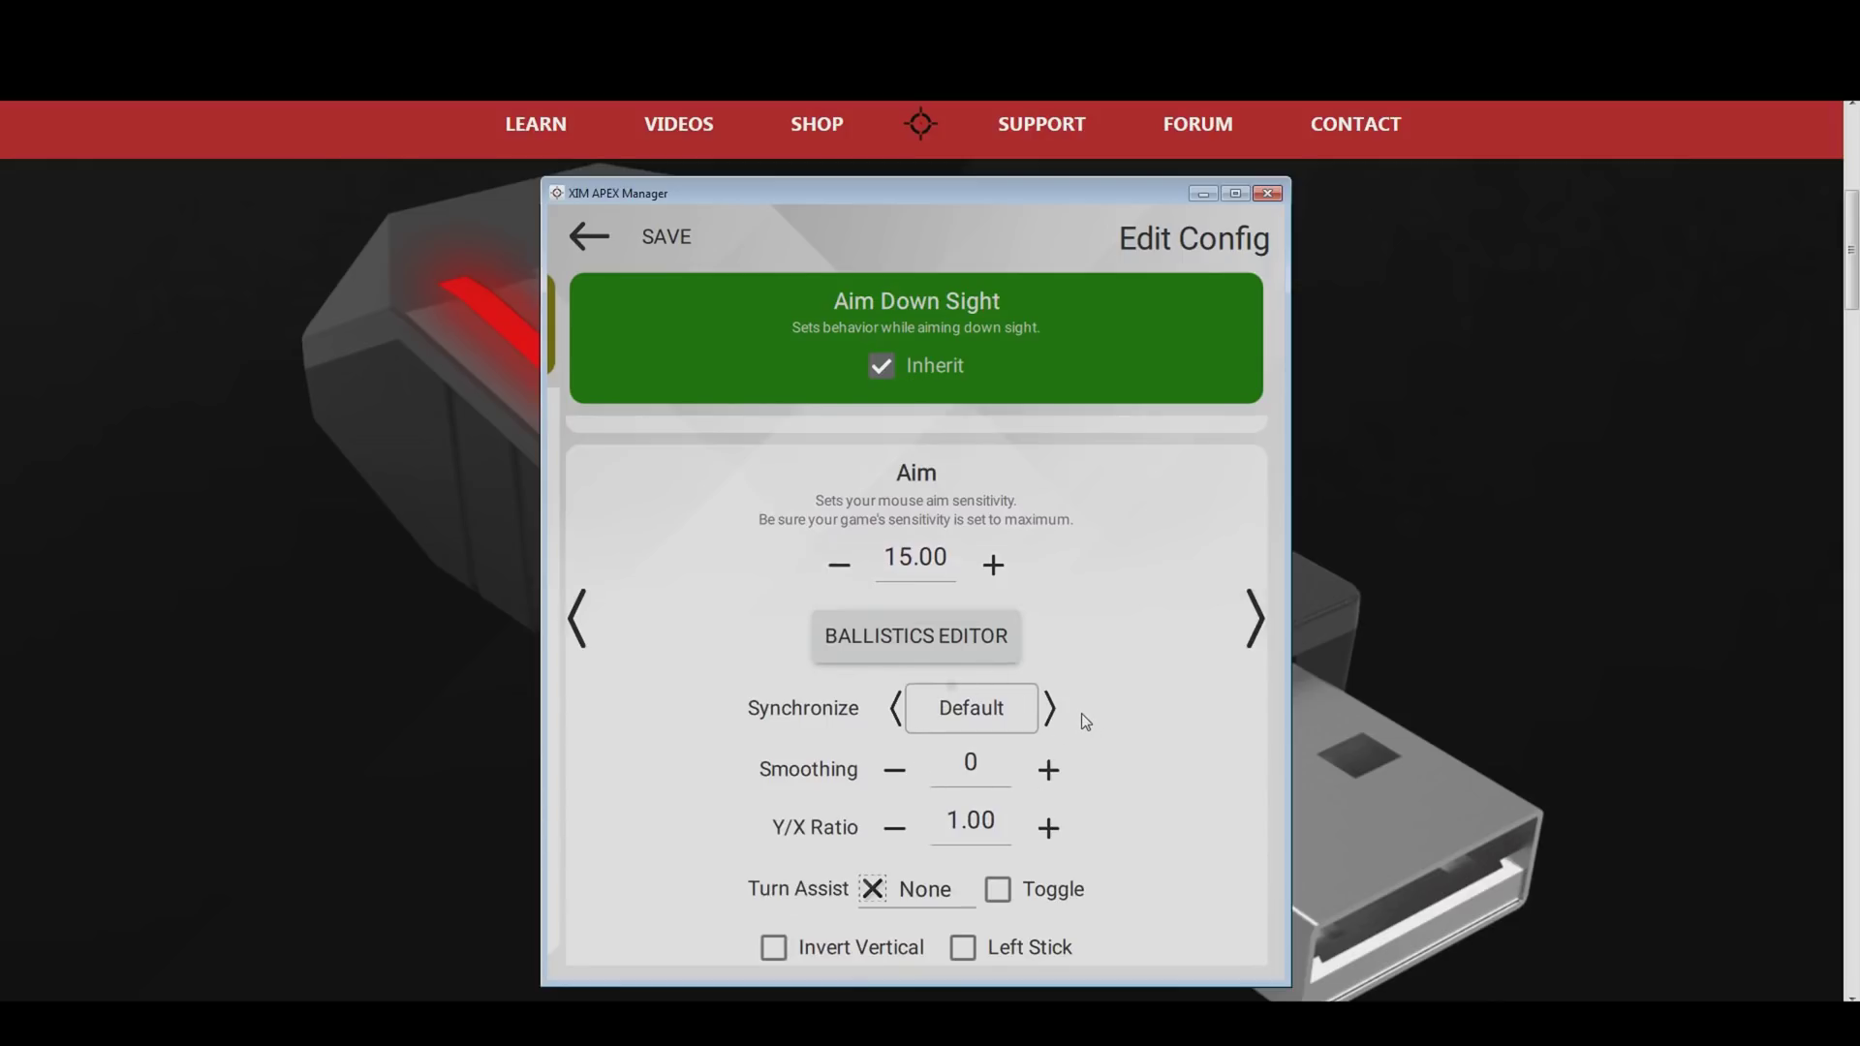
{"action": "left_click", "coordinate": [1051, 709]}
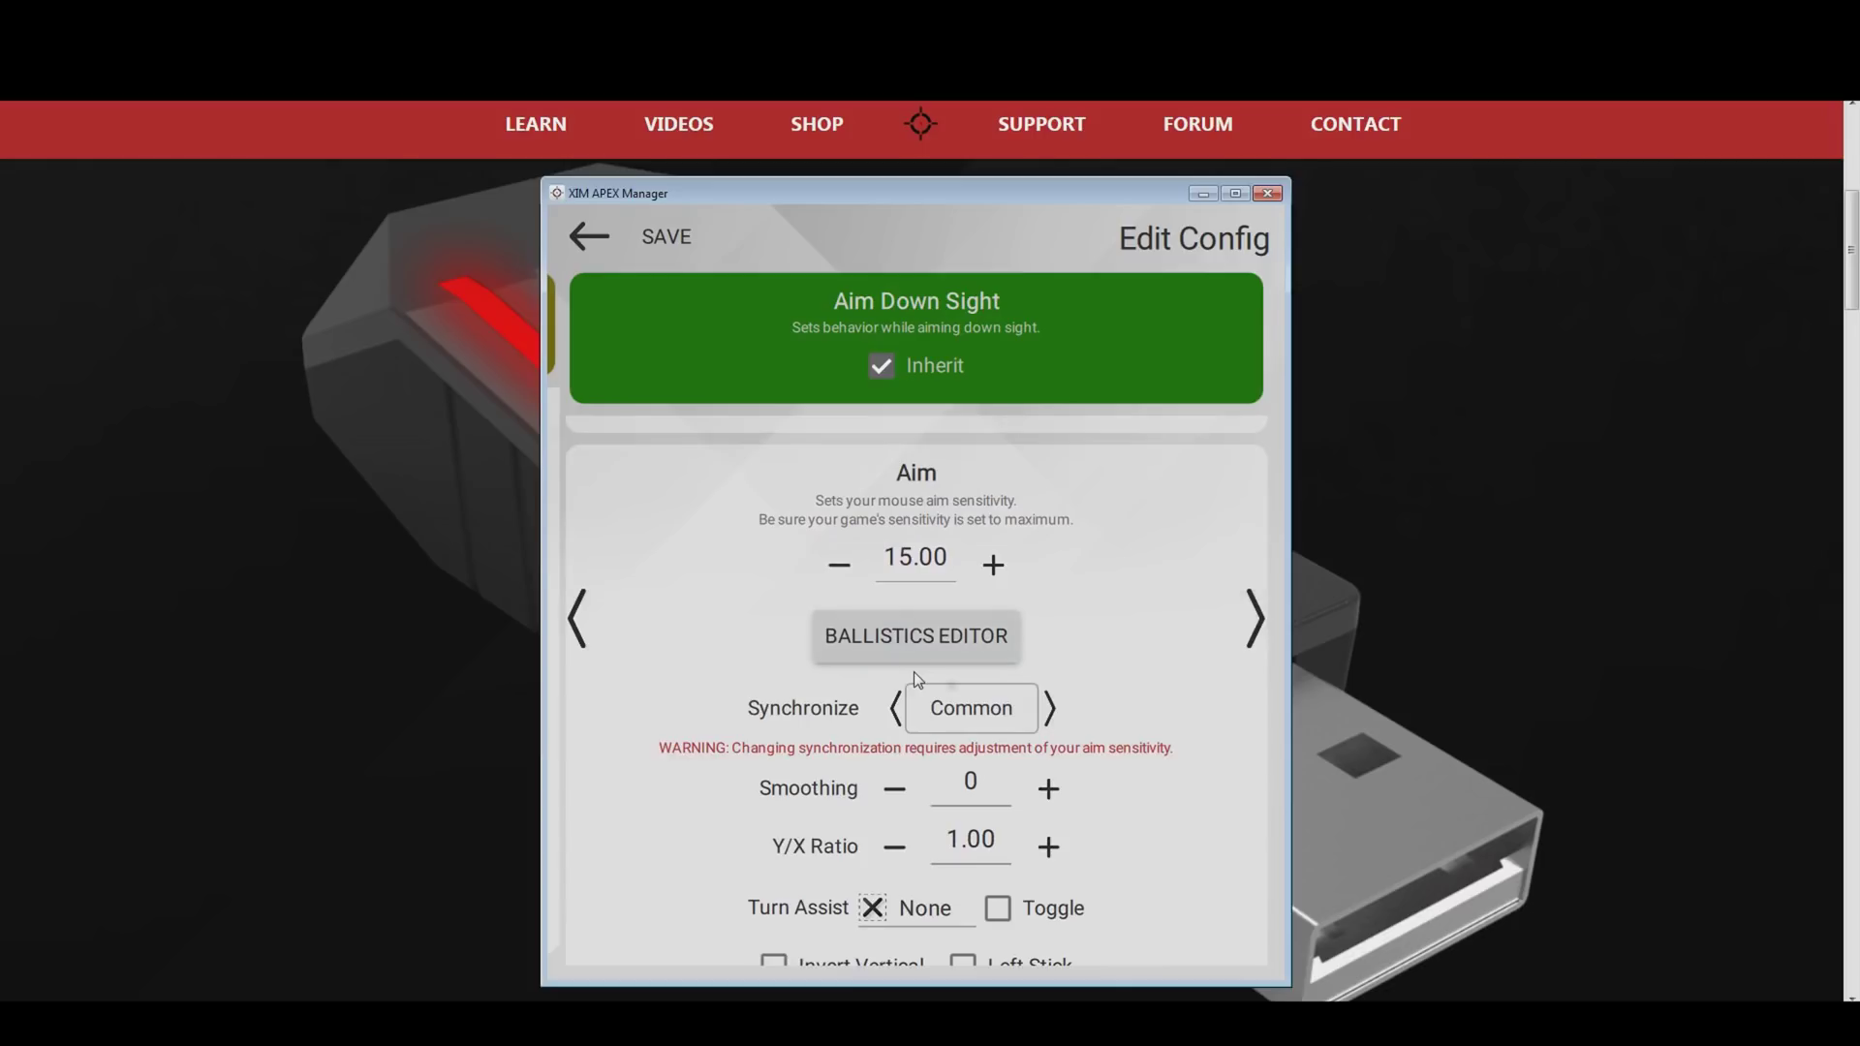
{"action": "left_click", "coordinate": [928, 645]}
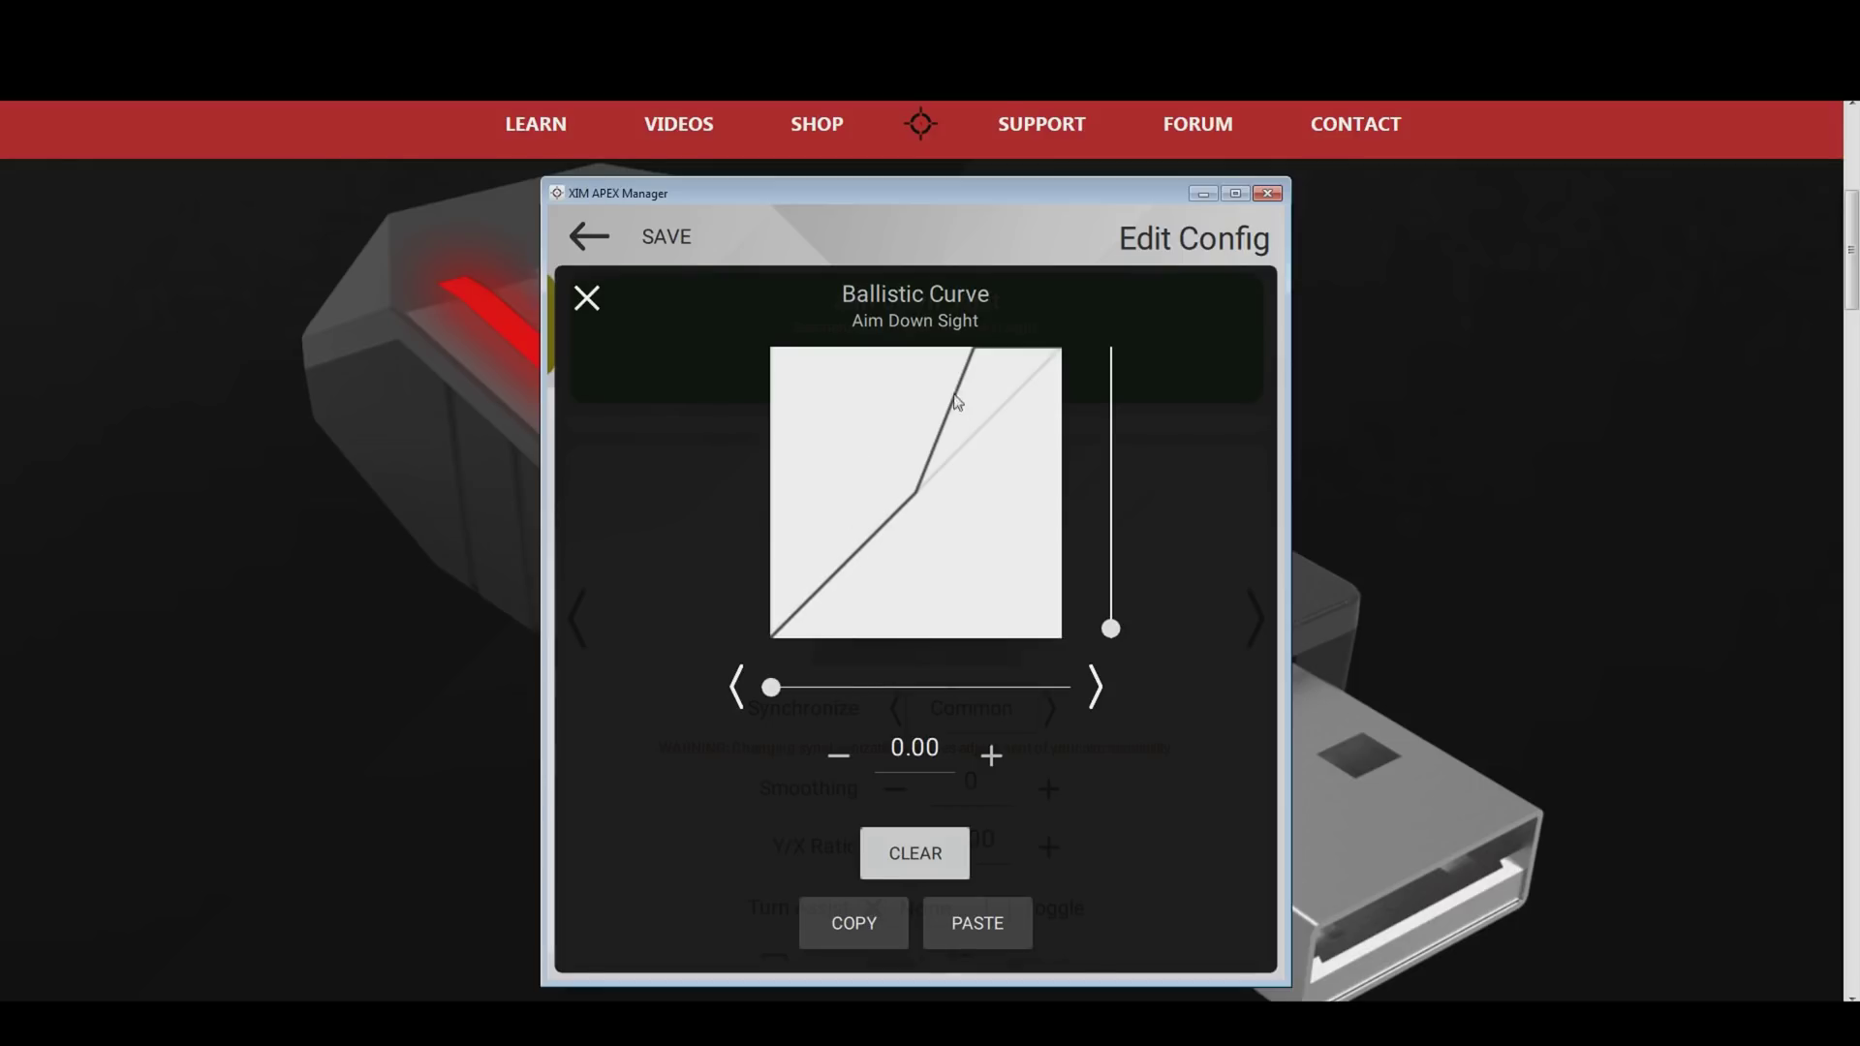
Raise Aim Down Sight sensitivity to 25.00 and save the Battlefield 1 config
{"action": "left_click", "coordinate": [587, 298]}
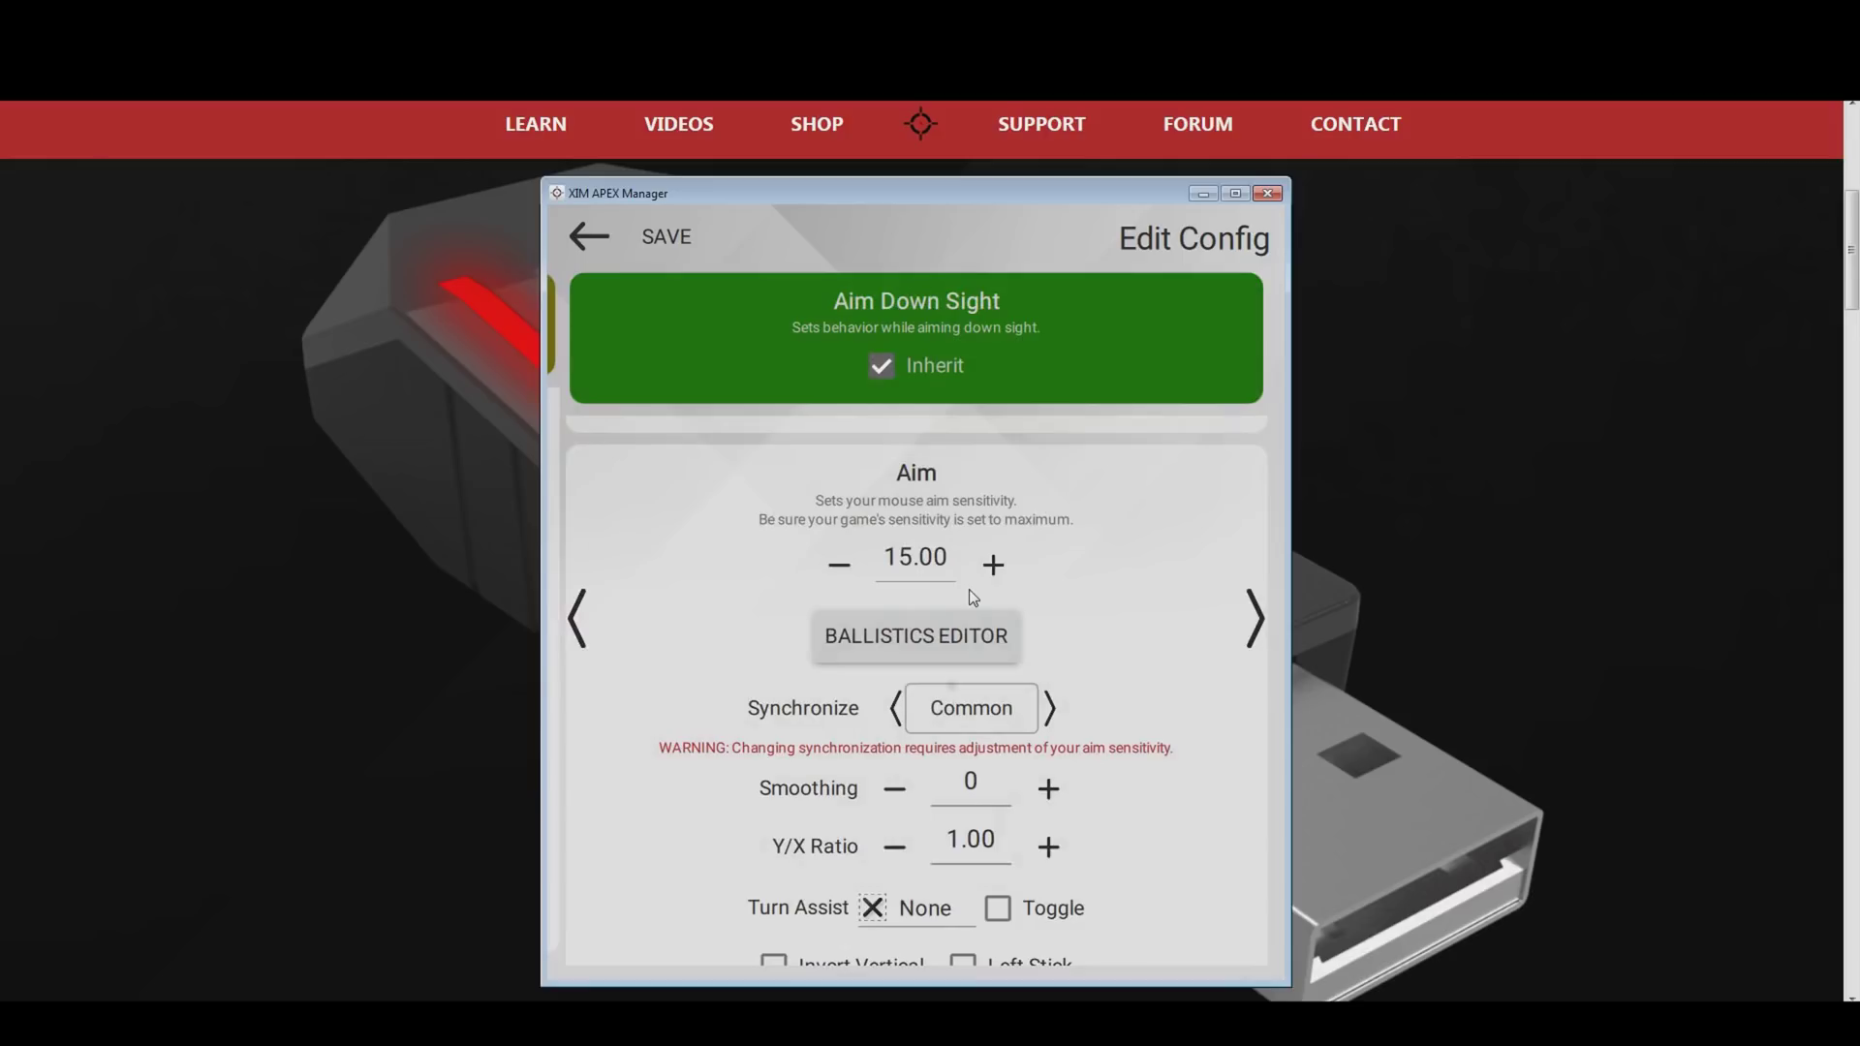
{"action": "left_click", "coordinate": [993, 564]}
{"action": "left_click", "coordinate": [995, 563]}
{"action": "left_click_drag", "start_coordinate": [998, 560], "coordinate": [998, 560]}
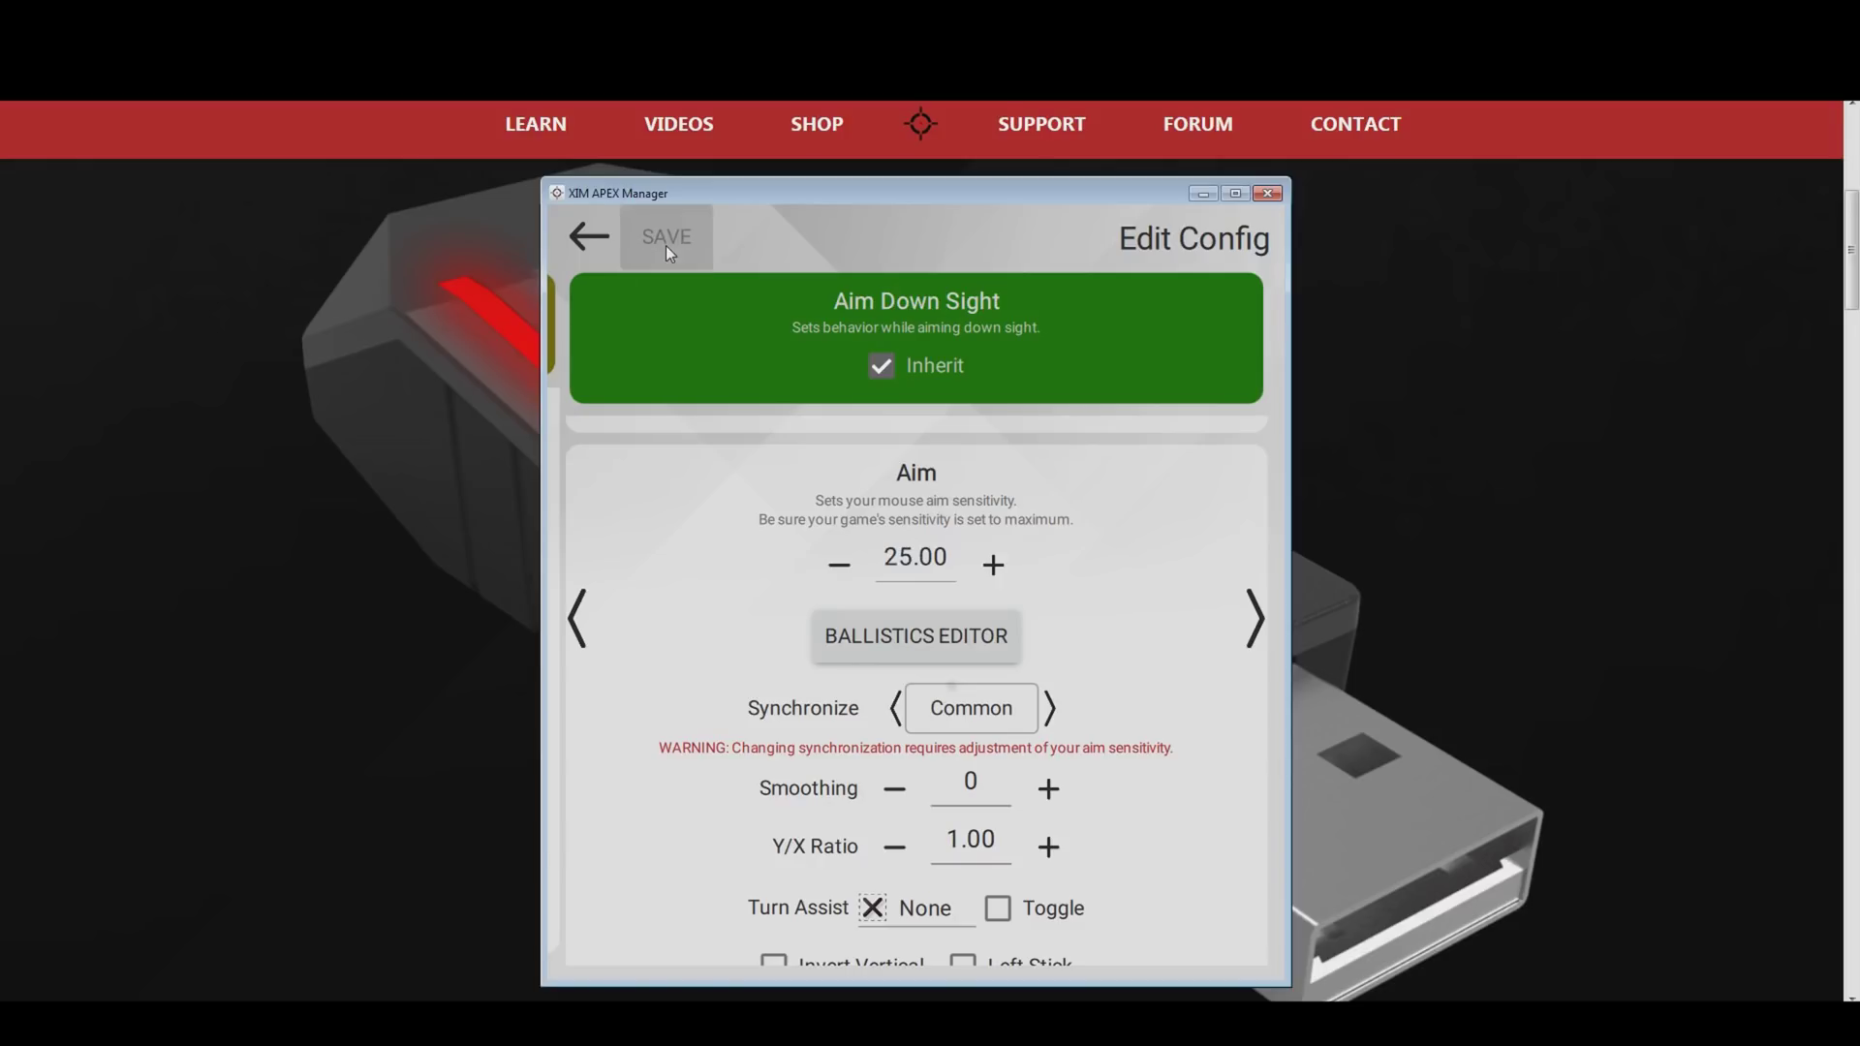
{"action": "left_click", "coordinate": [584, 234]}
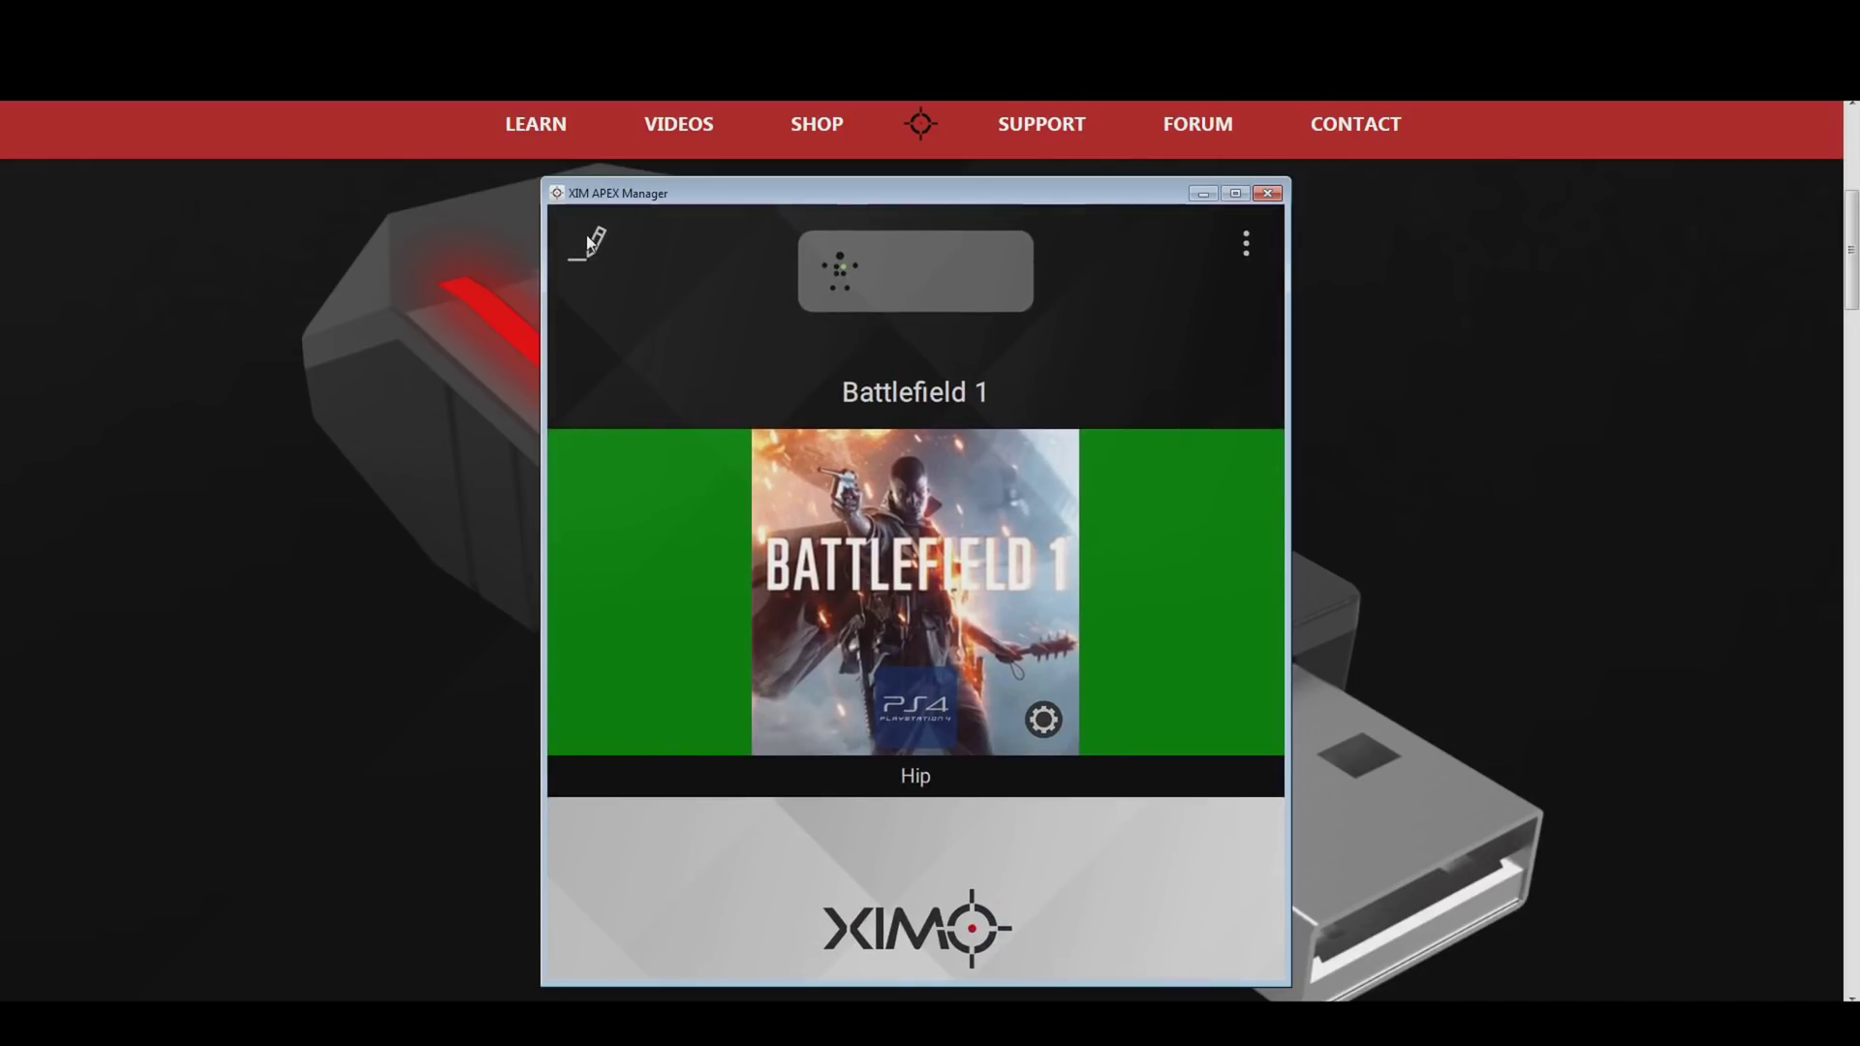